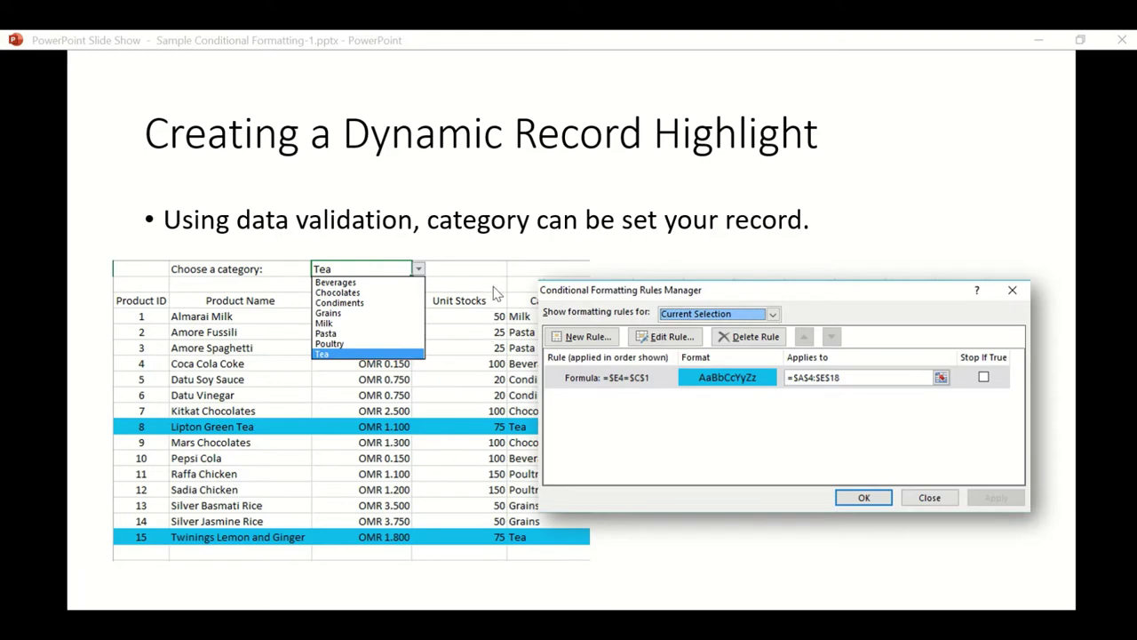
# - Bring the PowerPoint slide show on dynamic record highlighting into focus
pyautogui.click(18, 54)
# - Switch to the Excel workbook, select C1 beside 'Choose a category:' and show the Data tab
pyautogui.hotkey('alt', 'Tab')
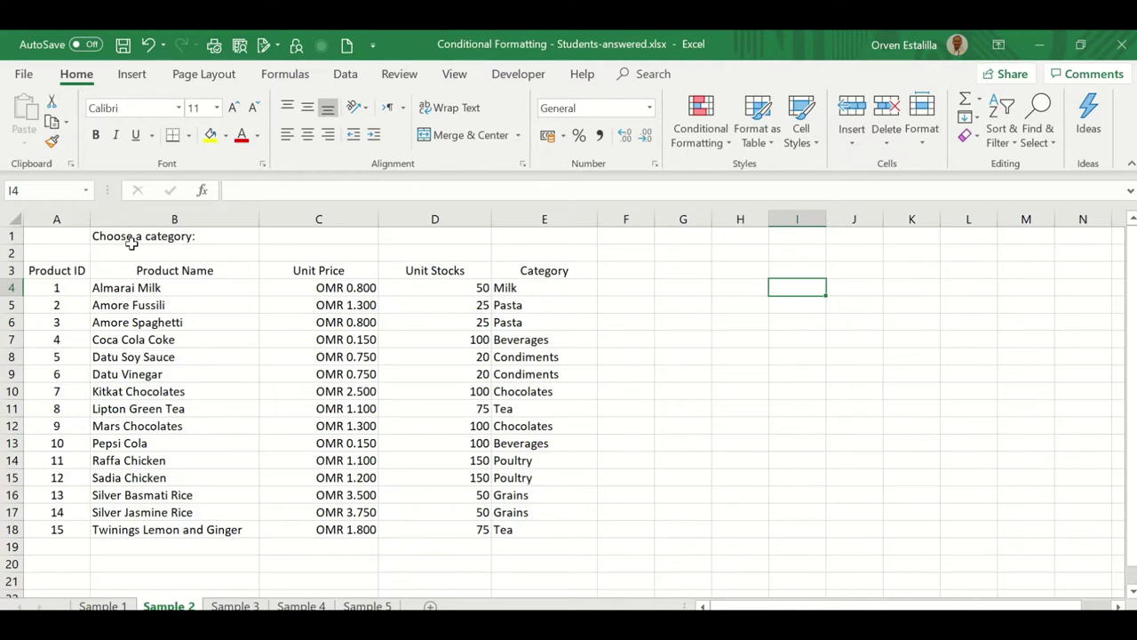
pyautogui.click(305, 236)
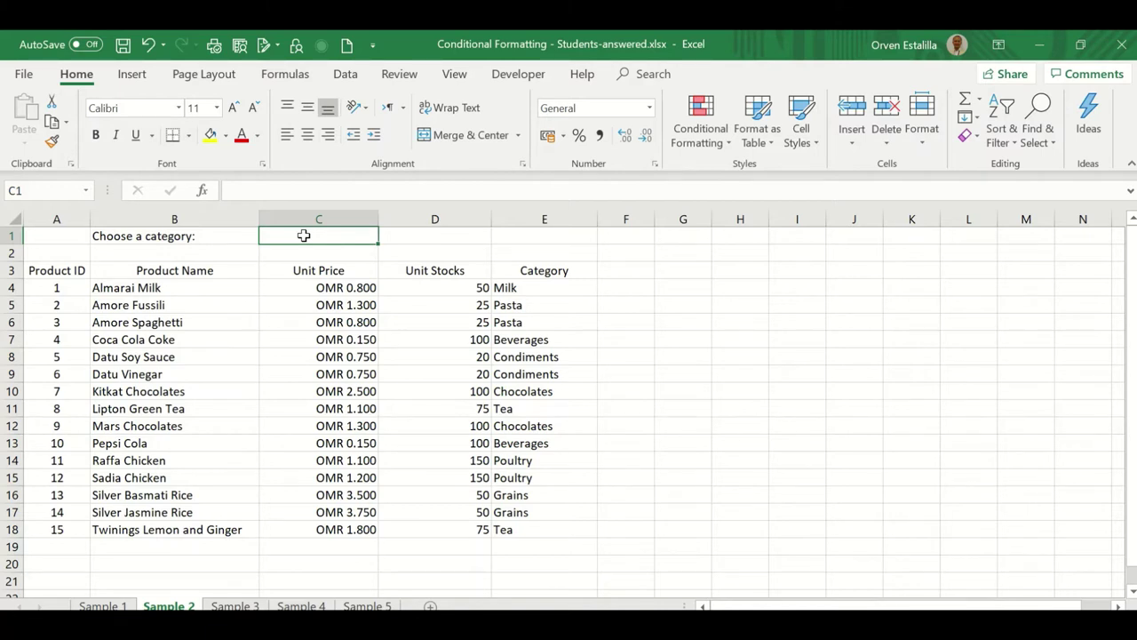
pyautogui.click(348, 76)
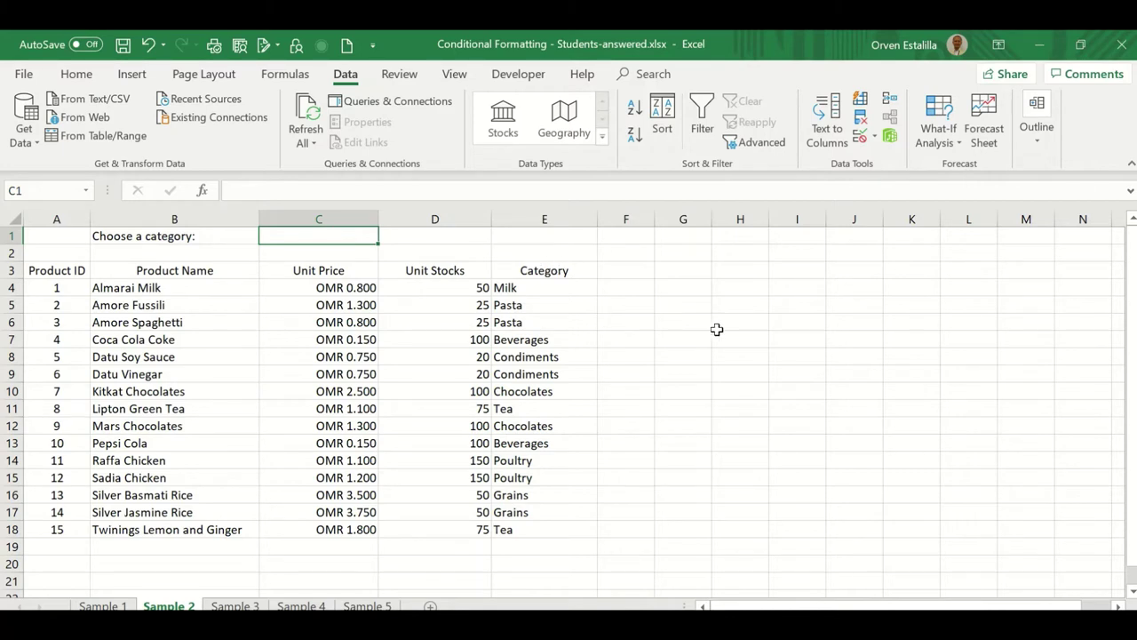
# - Copy the Category values E4:E18 and paste them into column J starting at J4
pyautogui.moveTo(526, 287); pyautogui.dragTo(535, 524)
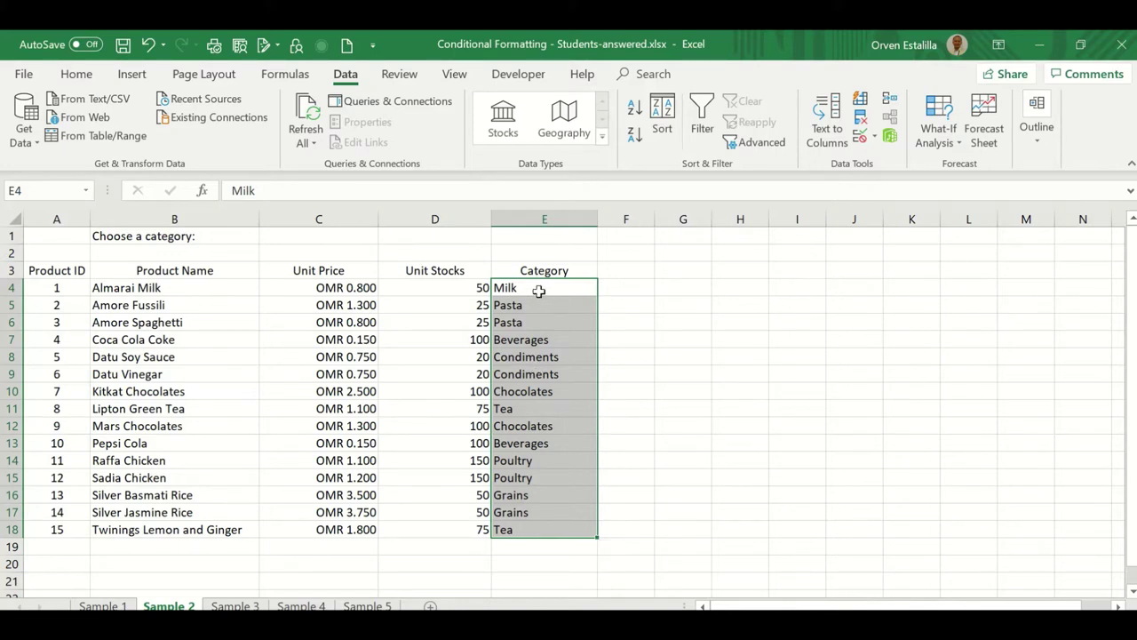
pyautogui.hotkey('ctrl', 'c')
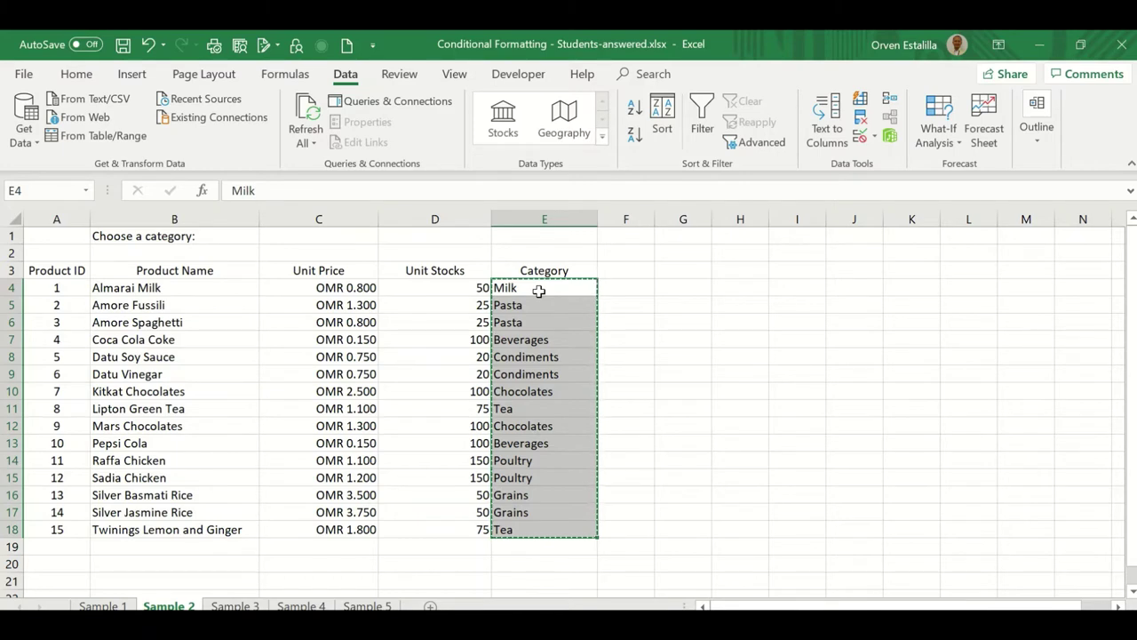
pyautogui.rightClick(532, 293)
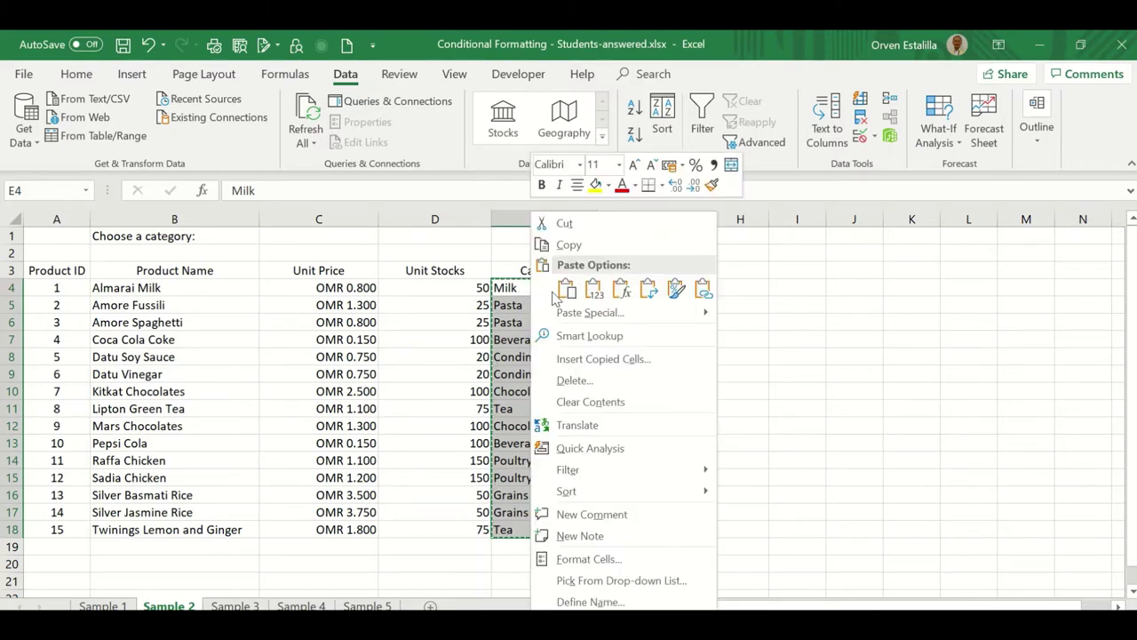
pyautogui.click(578, 246)
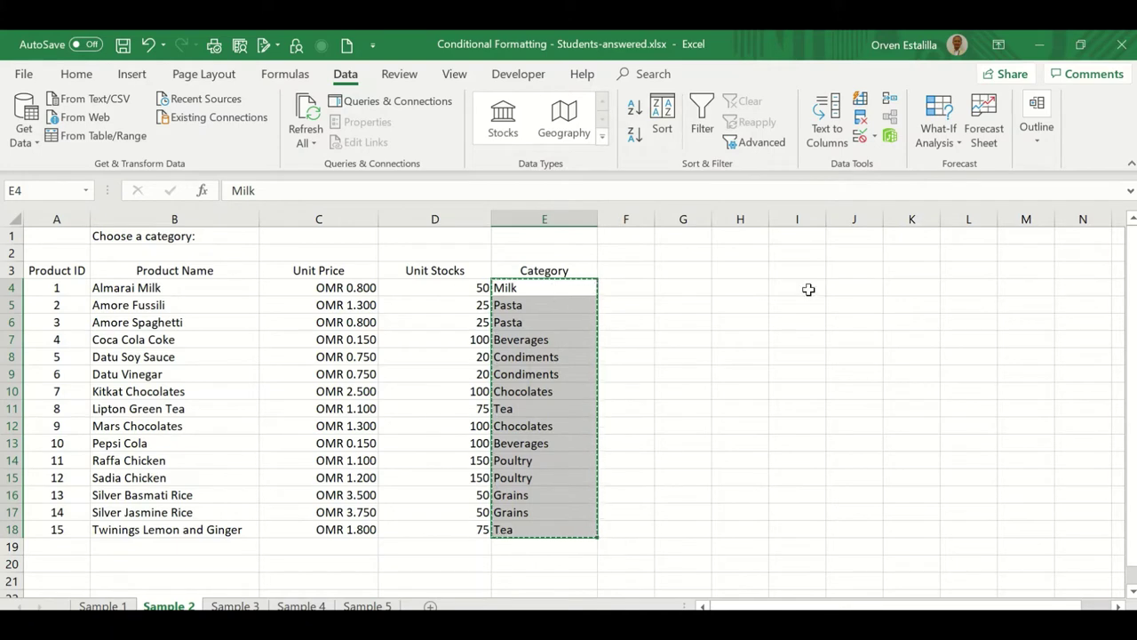
pyautogui.click(856, 289)
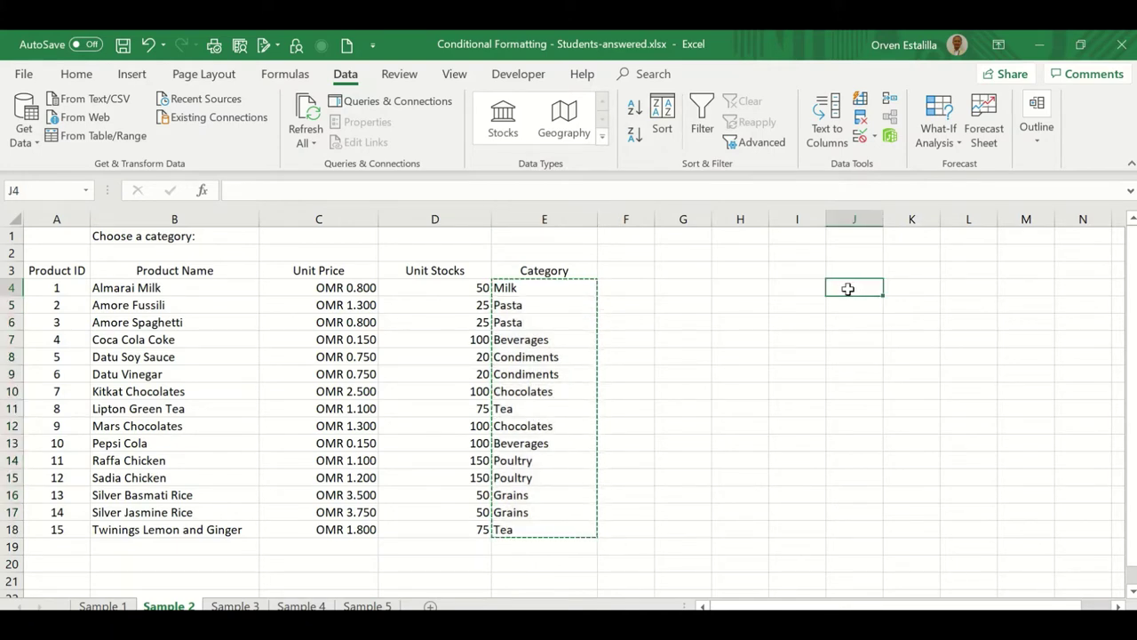
pyautogui.rightClick(848, 290)
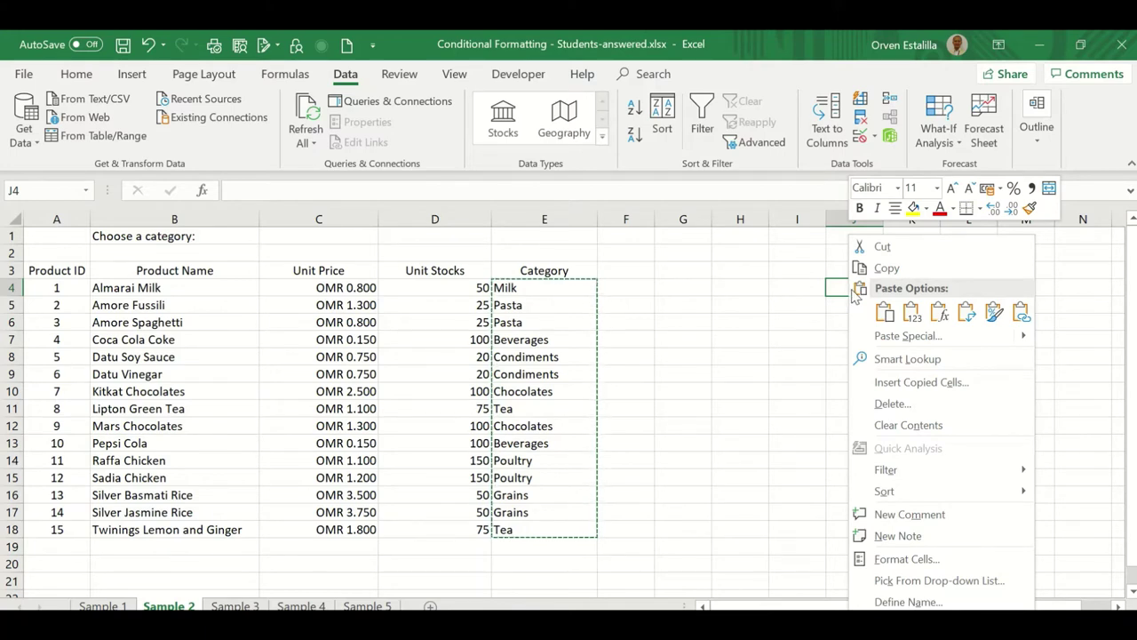
pyautogui.click(884, 311)
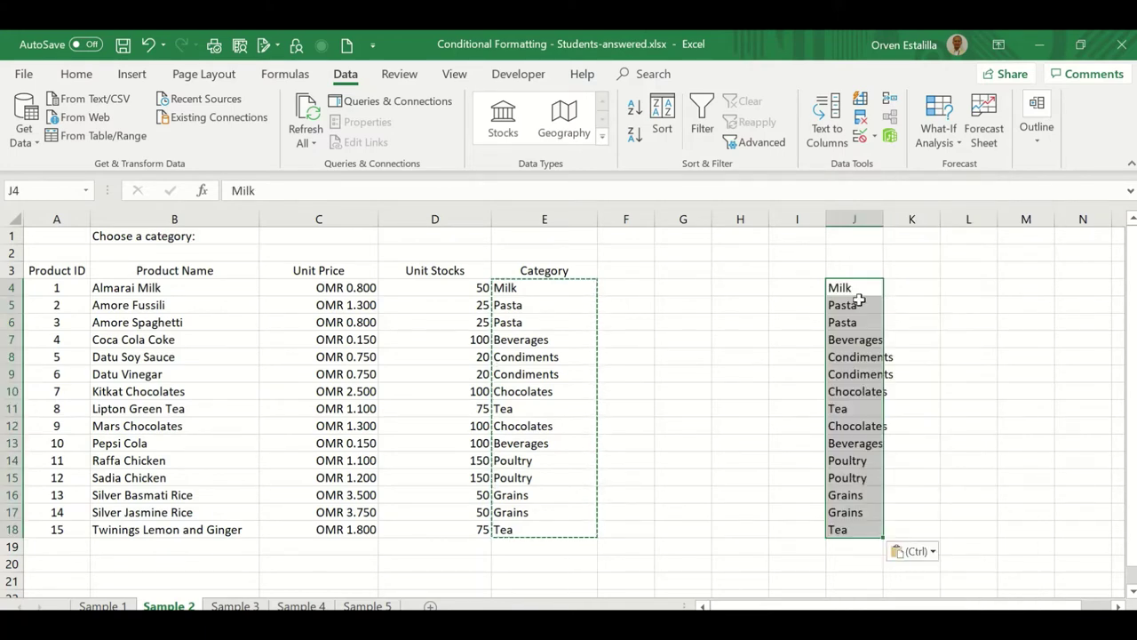
# - Remove duplicates from the pasted list and select the eight unique categories in J4:J11
pyautogui.press('Escape')
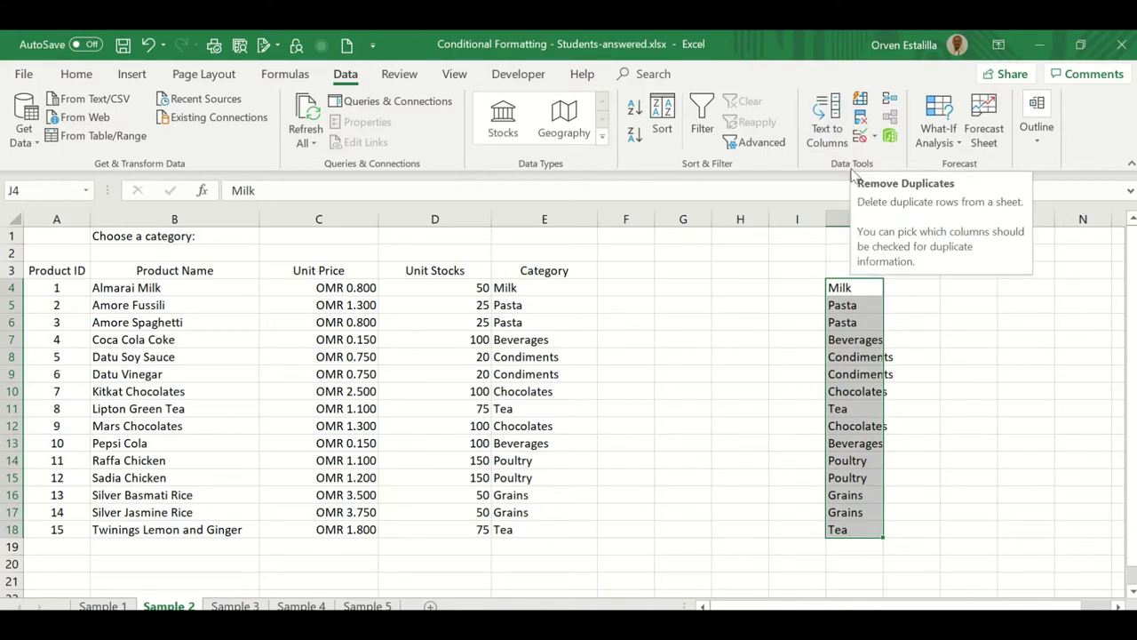
pyautogui.click(860, 118)
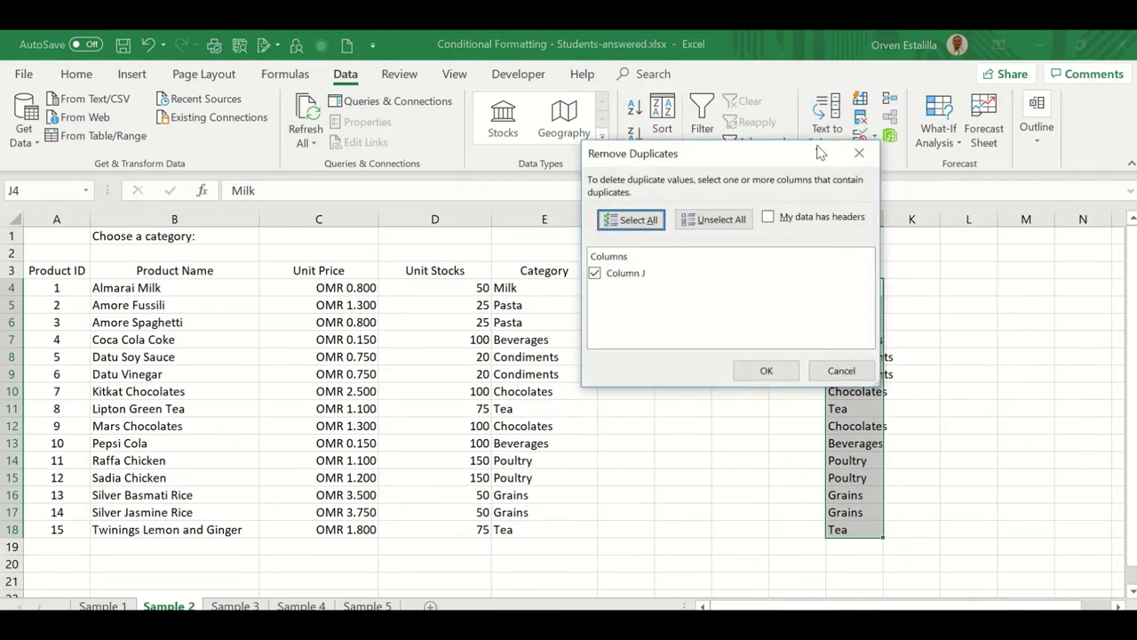
pyautogui.click(763, 372)
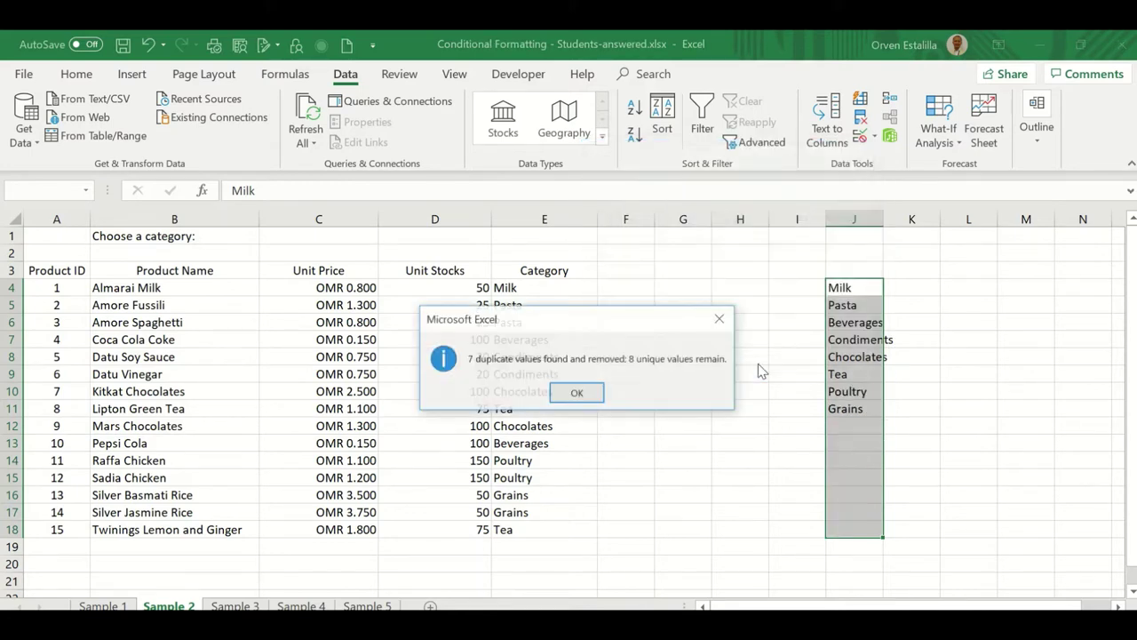
pyautogui.click(575, 394)
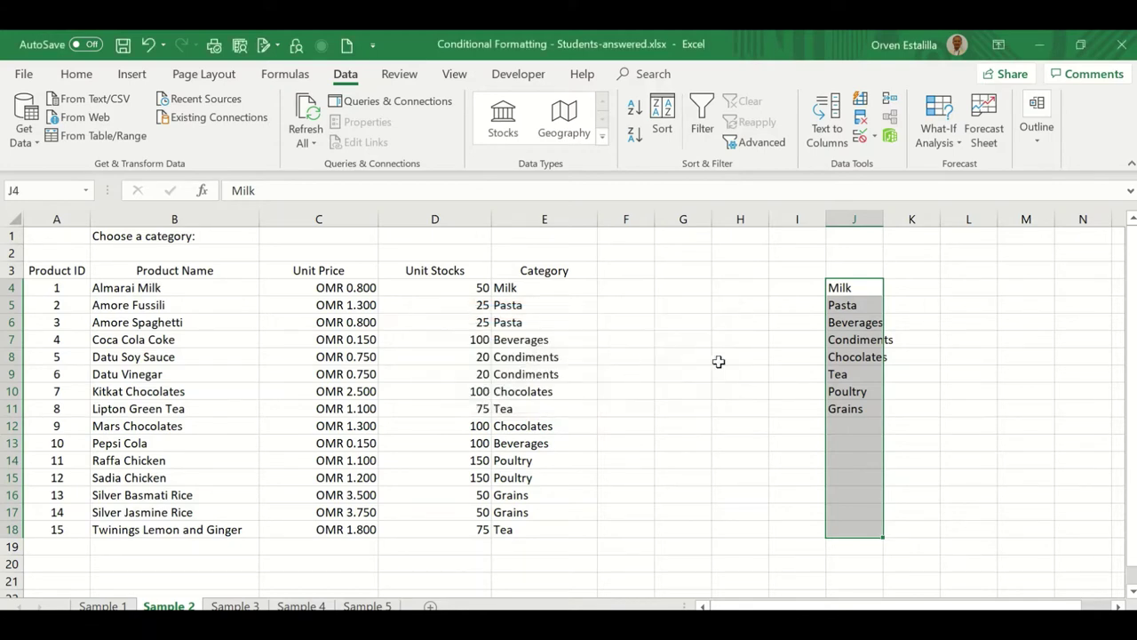
pyautogui.click(852, 287)
pyautogui.moveTo(851, 287); pyautogui.dragTo(861, 406)
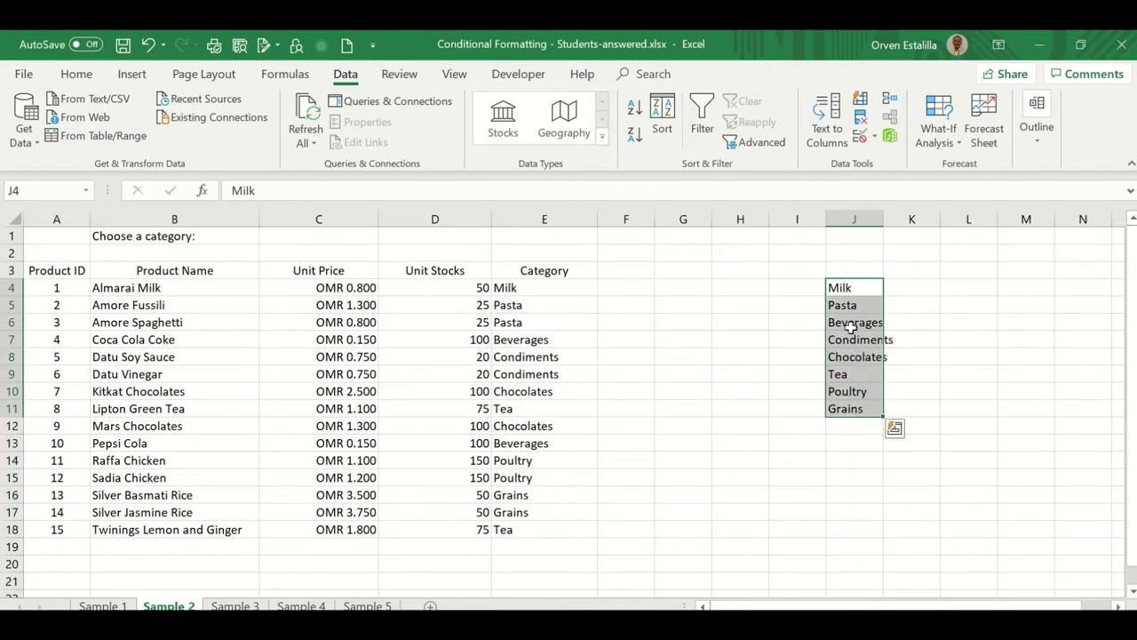
# - Sort the J4:J11 categories A to Z (Beverages to Tea), then reselect C1
pyautogui.click(76, 75)
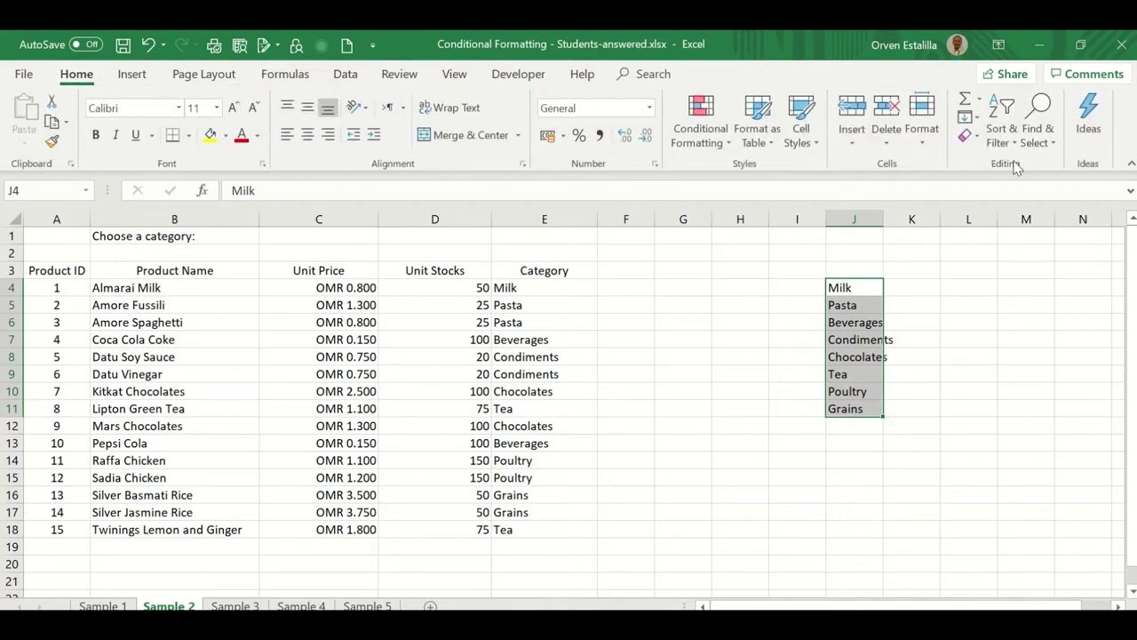
pyautogui.click(1004, 142)
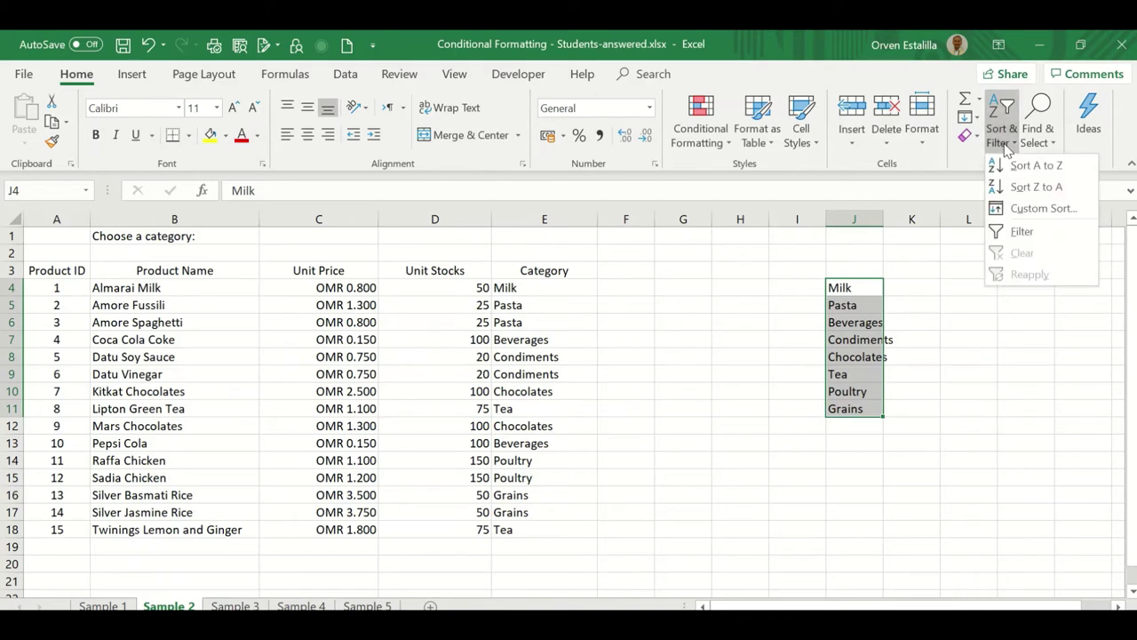
pyautogui.click(1007, 166)
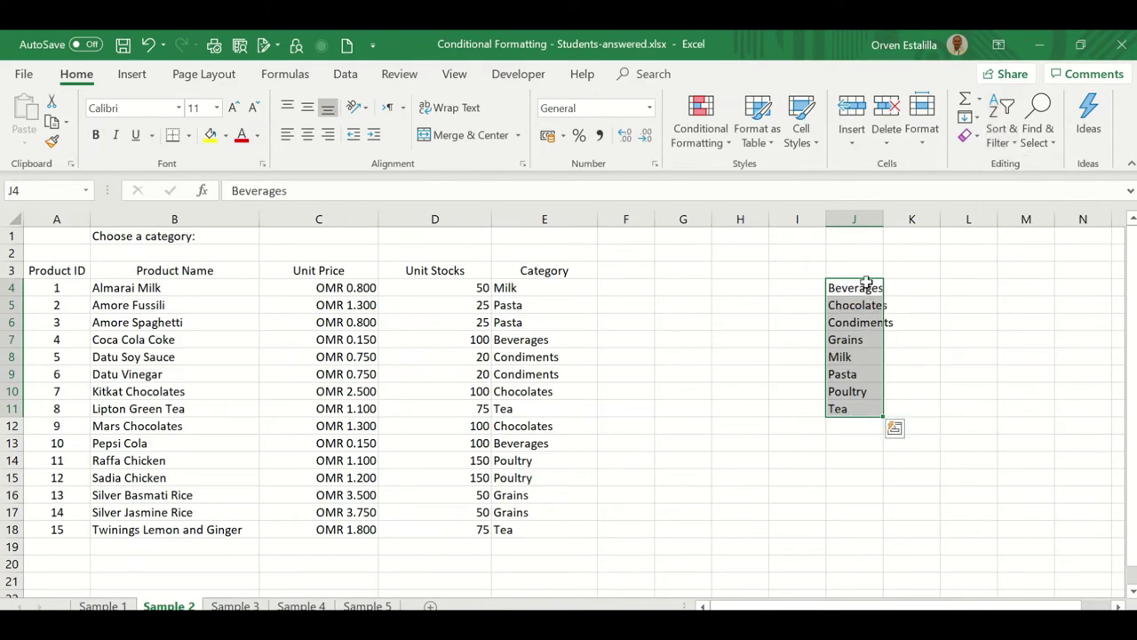
pyautogui.moveTo(857, 287); pyautogui.dragTo(853, 407)
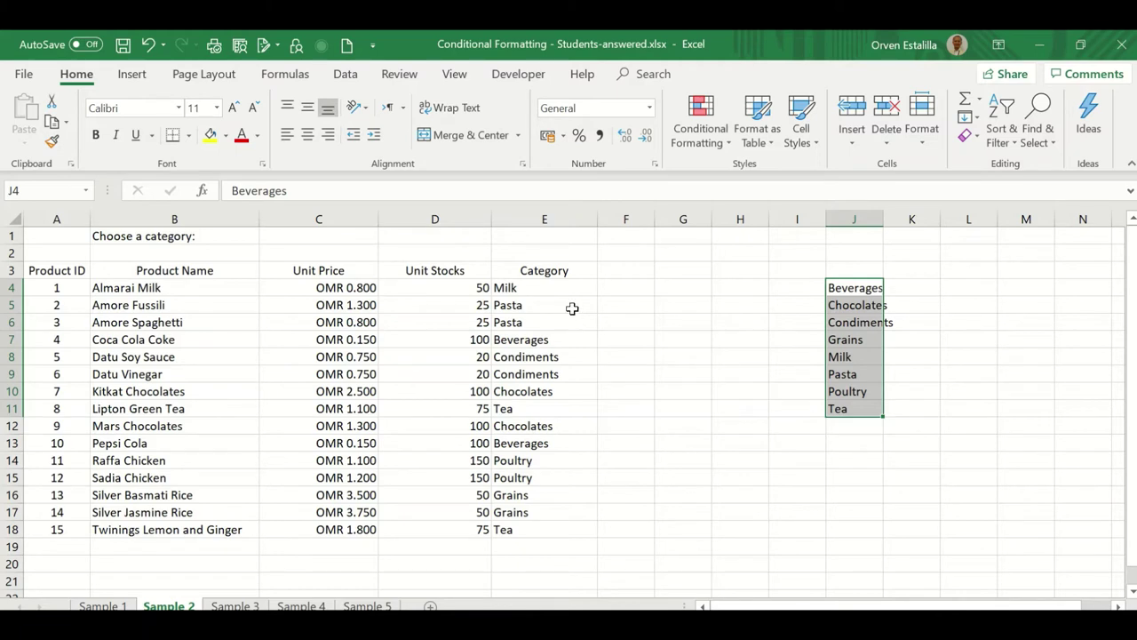
pyautogui.click(305, 237)
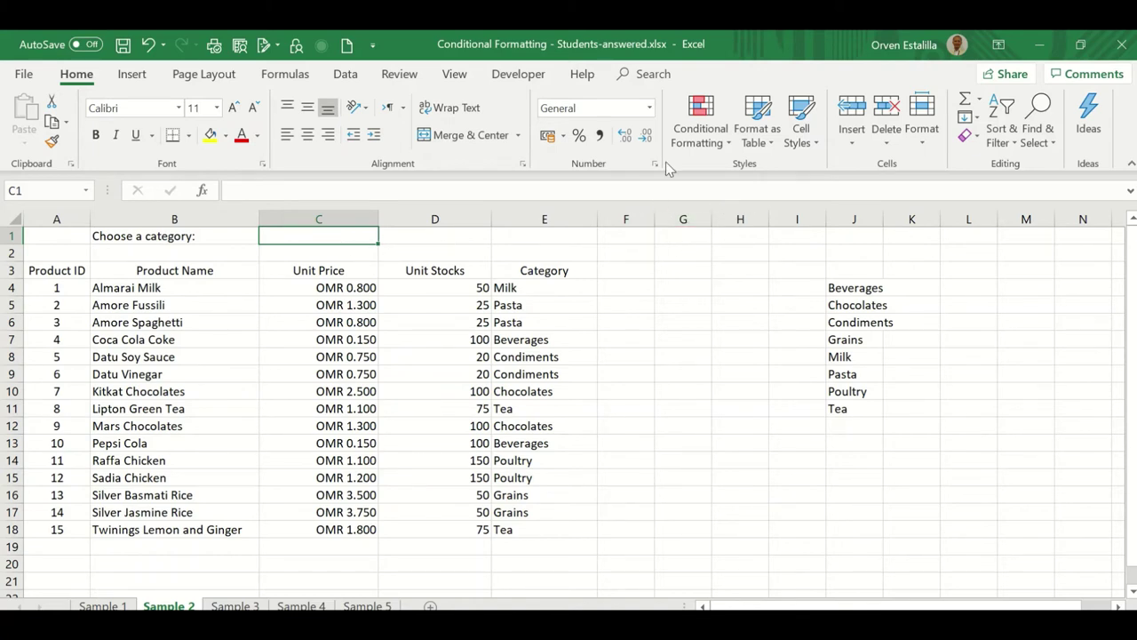
# - Look through the Allow options in C1's Data Validation settings, then cancel without a rule
pyautogui.click(346, 77)
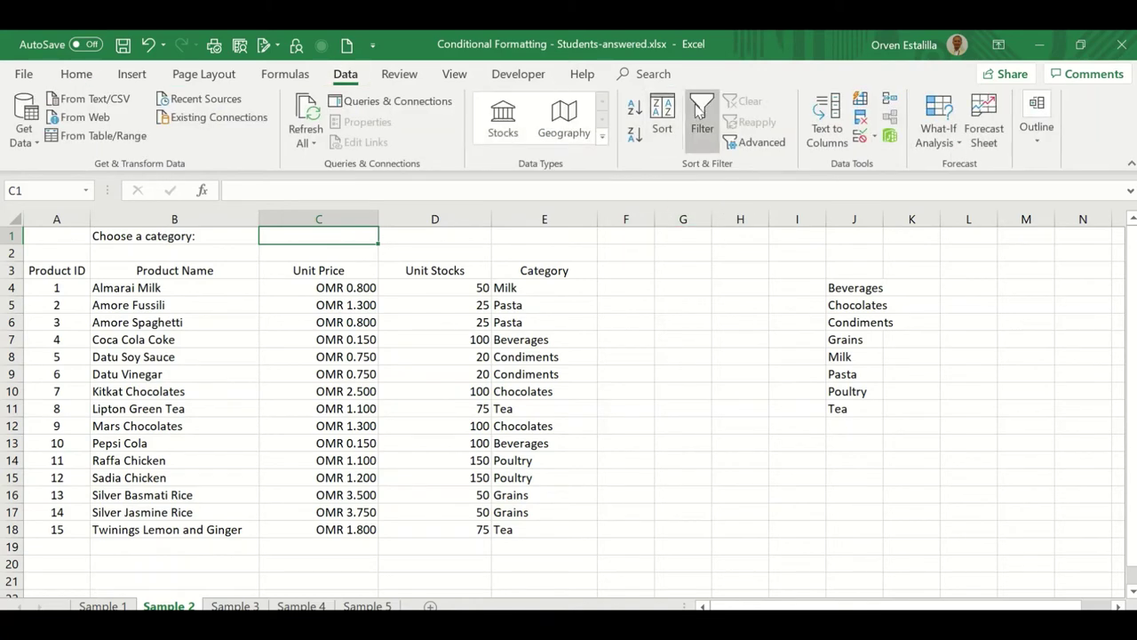
pyautogui.click(876, 139)
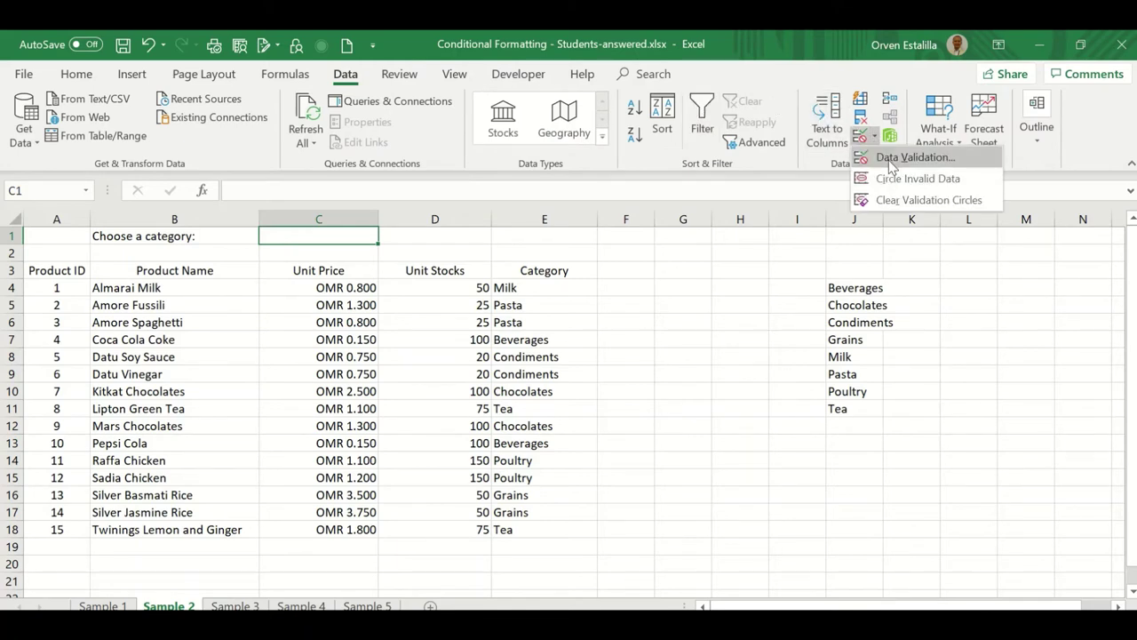
pyautogui.click(892, 165)
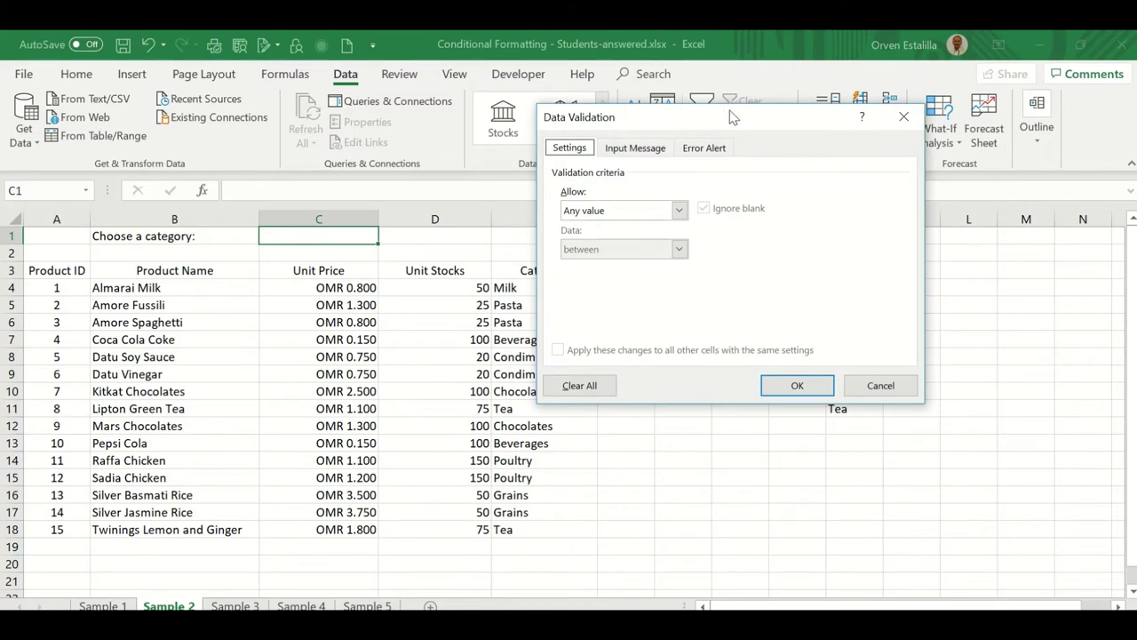
pyautogui.moveTo(733, 116); pyautogui.dragTo(525, 106)
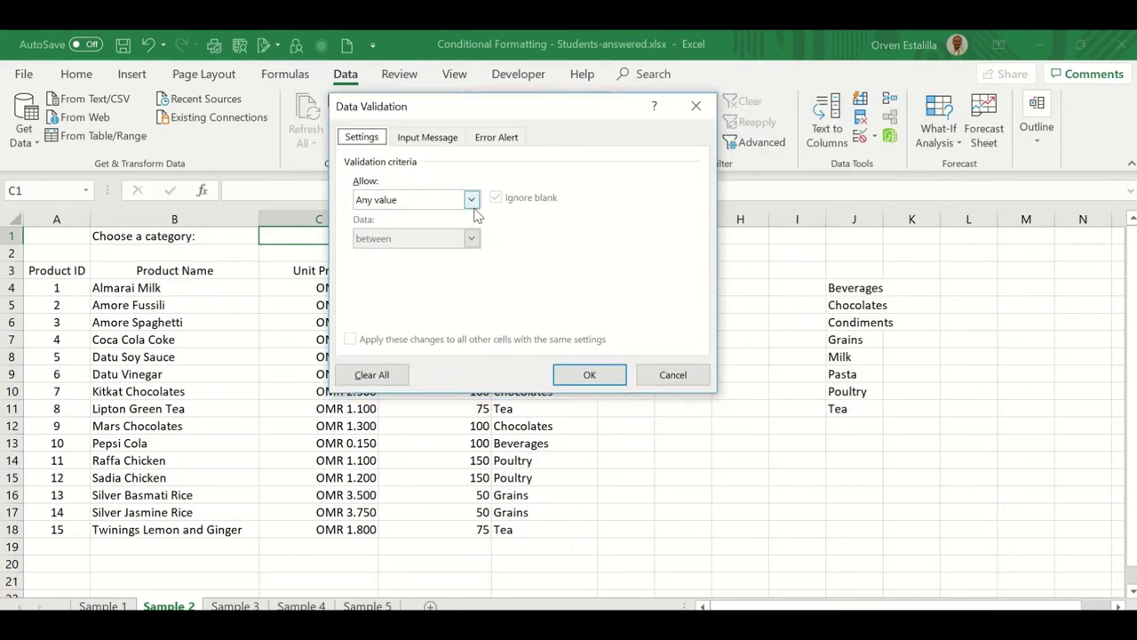
pyautogui.click(472, 200)
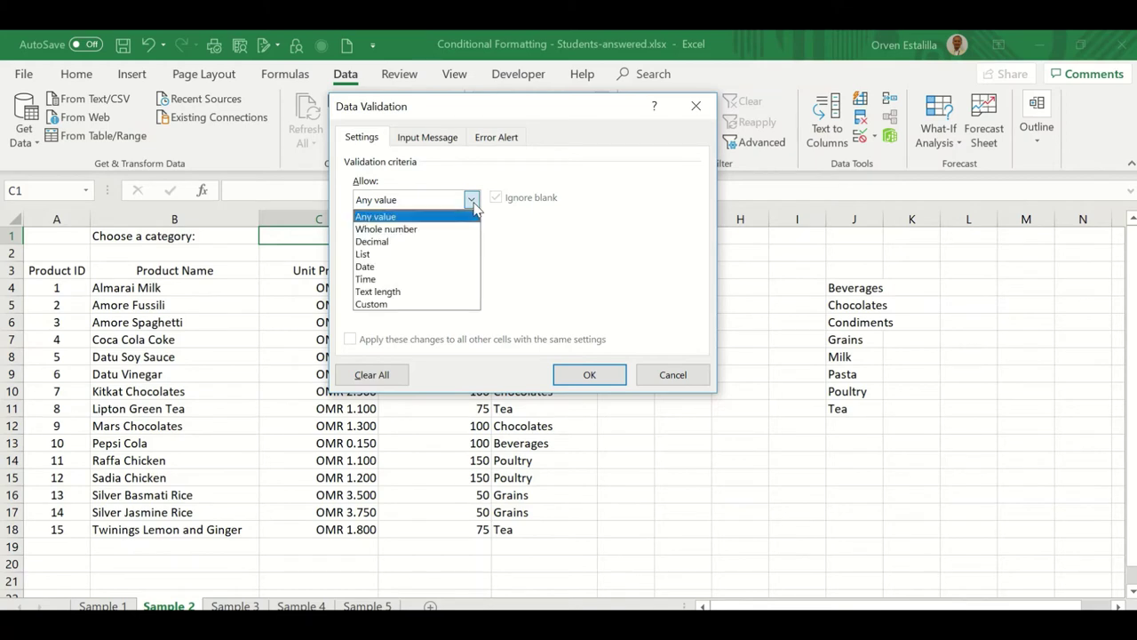
pyautogui.click(474, 204)
pyautogui.click(474, 203)
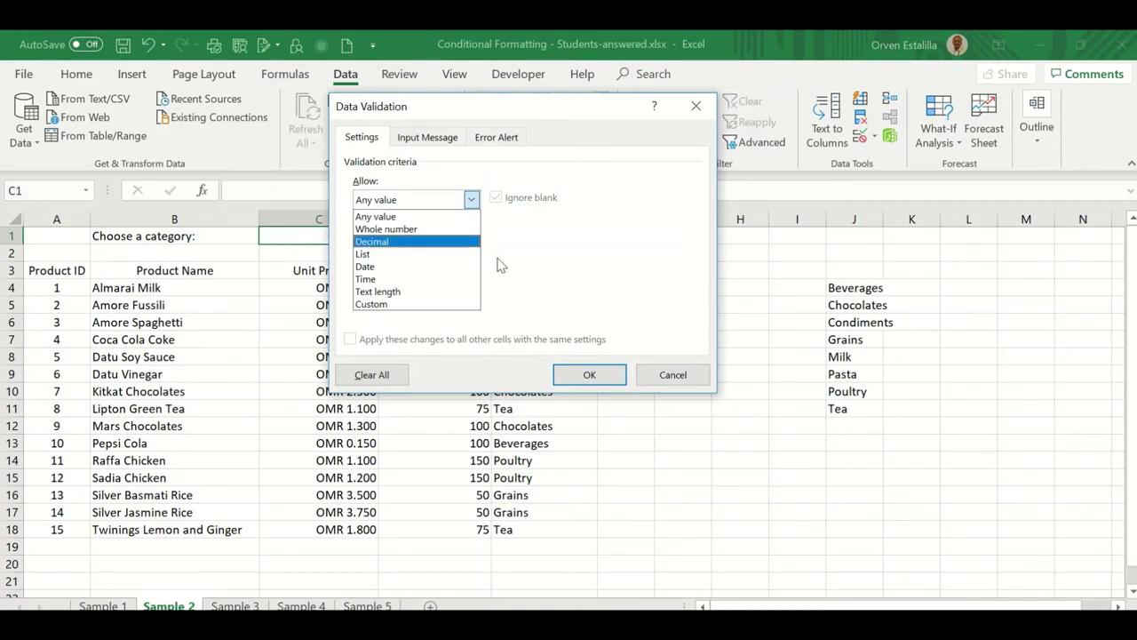
pyautogui.click(677, 374)
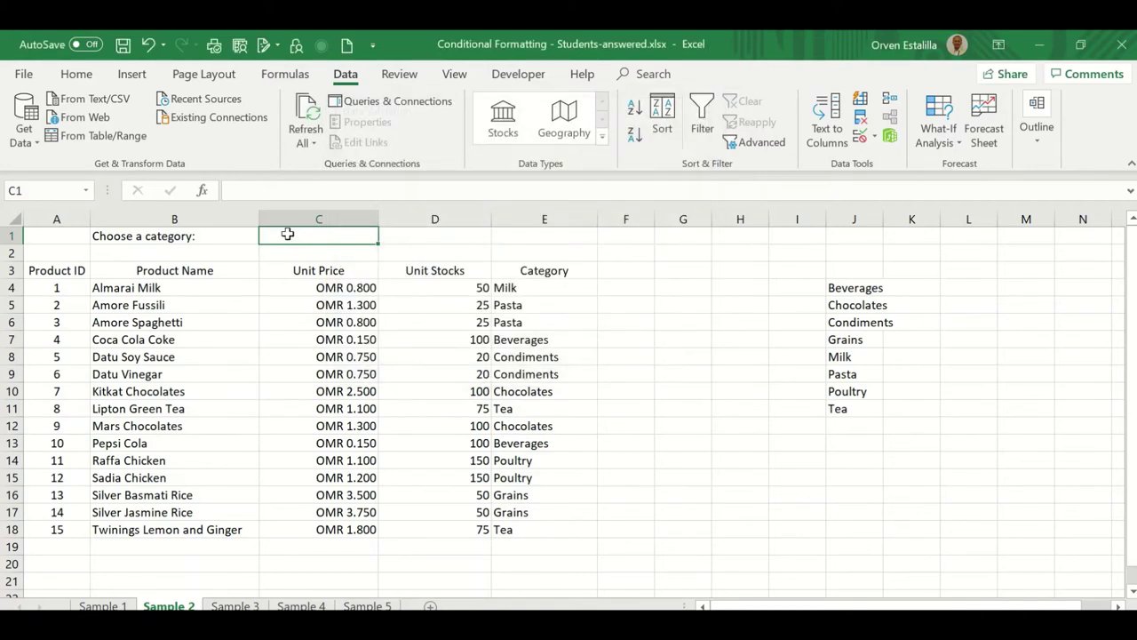
# - Reopen Data Validation for C1, set Allow to List, and get ready to enter the Source
pyautogui.click(875, 136)
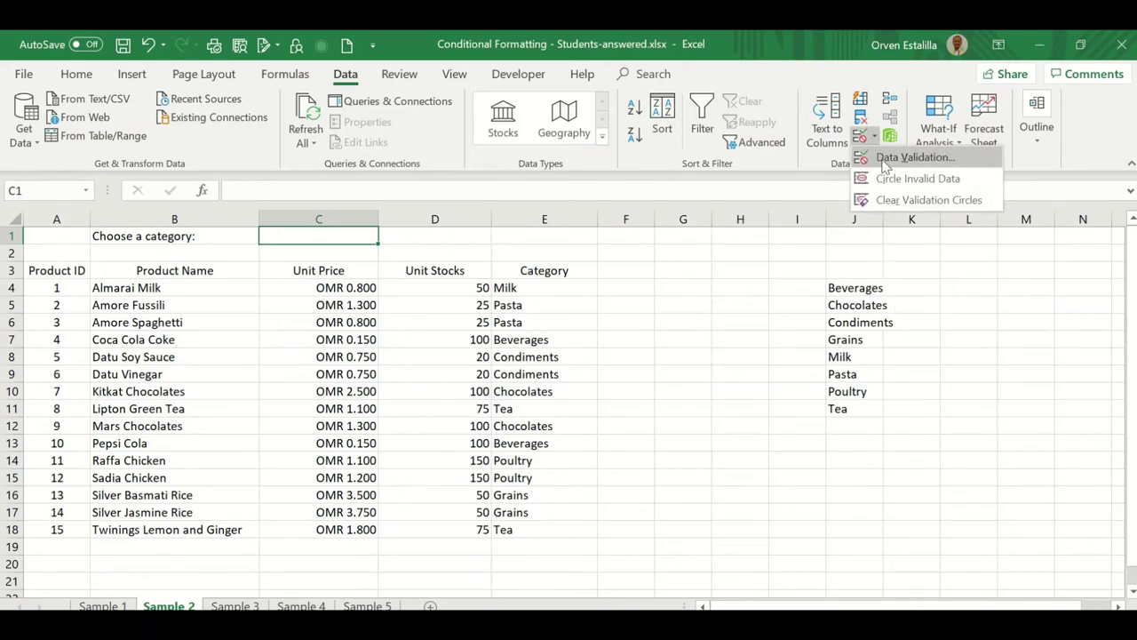
pyautogui.click(889, 158)
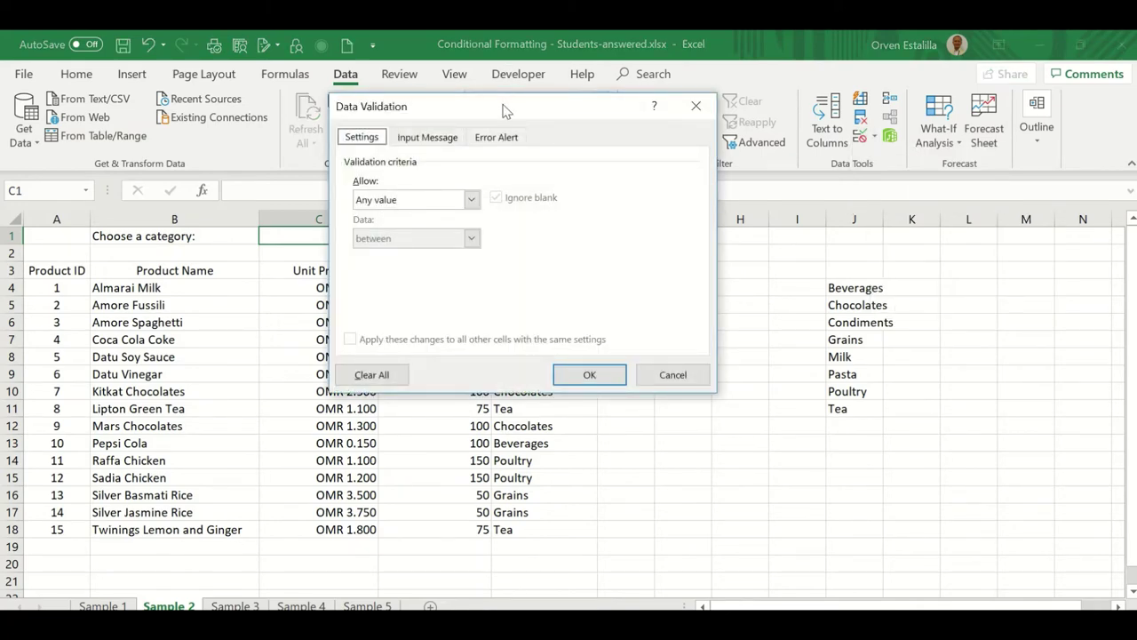
pyautogui.moveTo(503, 110); pyautogui.dragTo(615, 83)
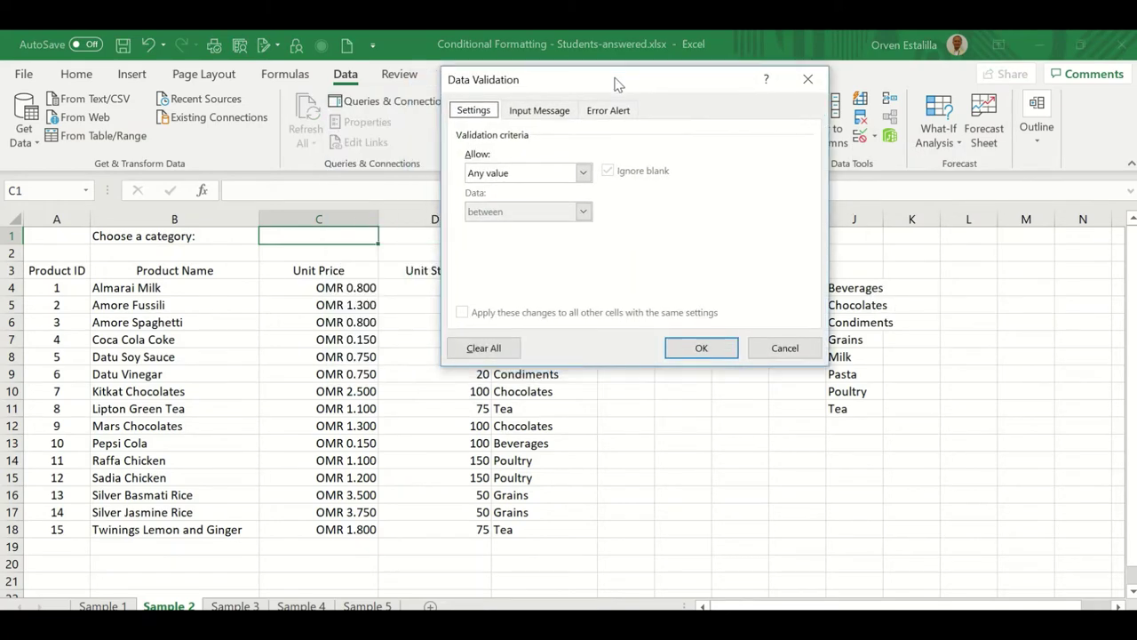
pyautogui.click(584, 174)
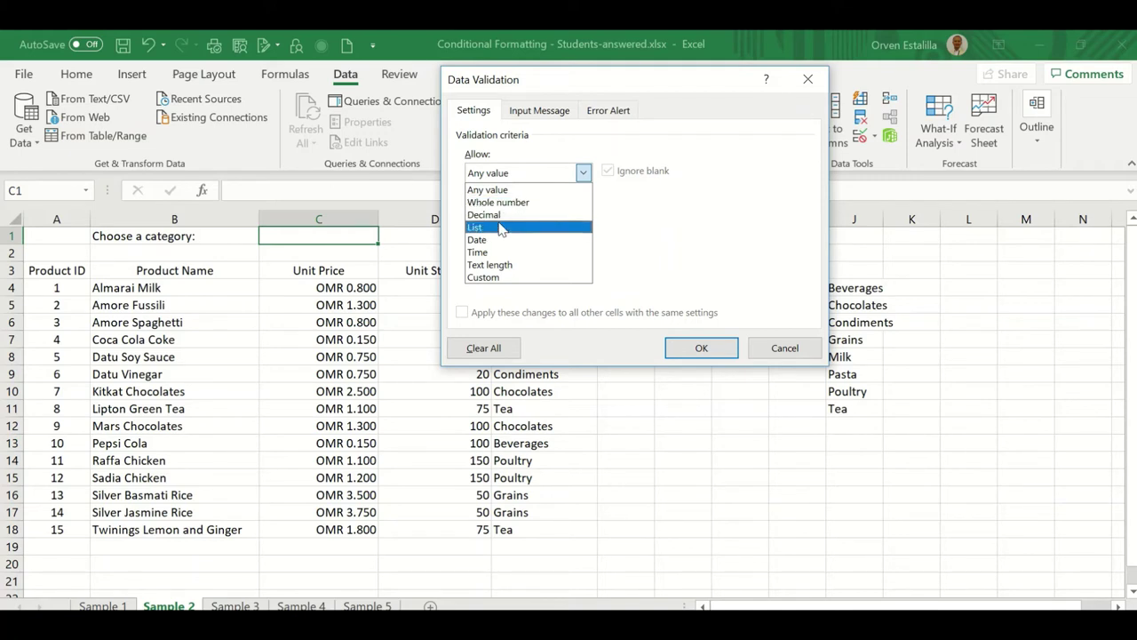
pyautogui.click(501, 230)
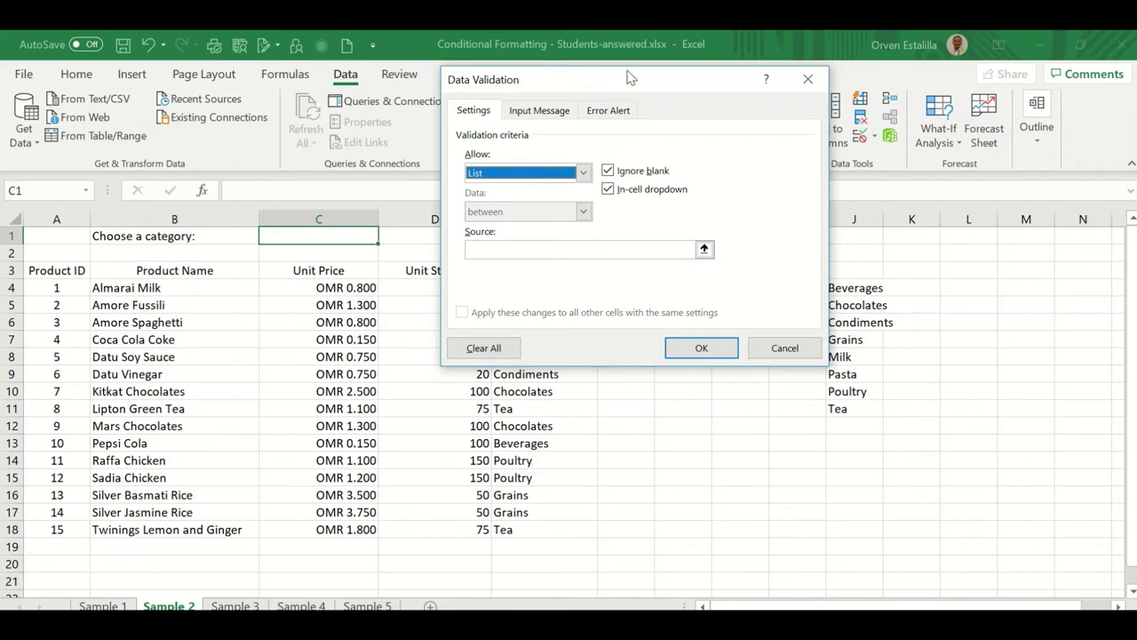
pyautogui.moveTo(631, 78); pyautogui.dragTo(478, 88)
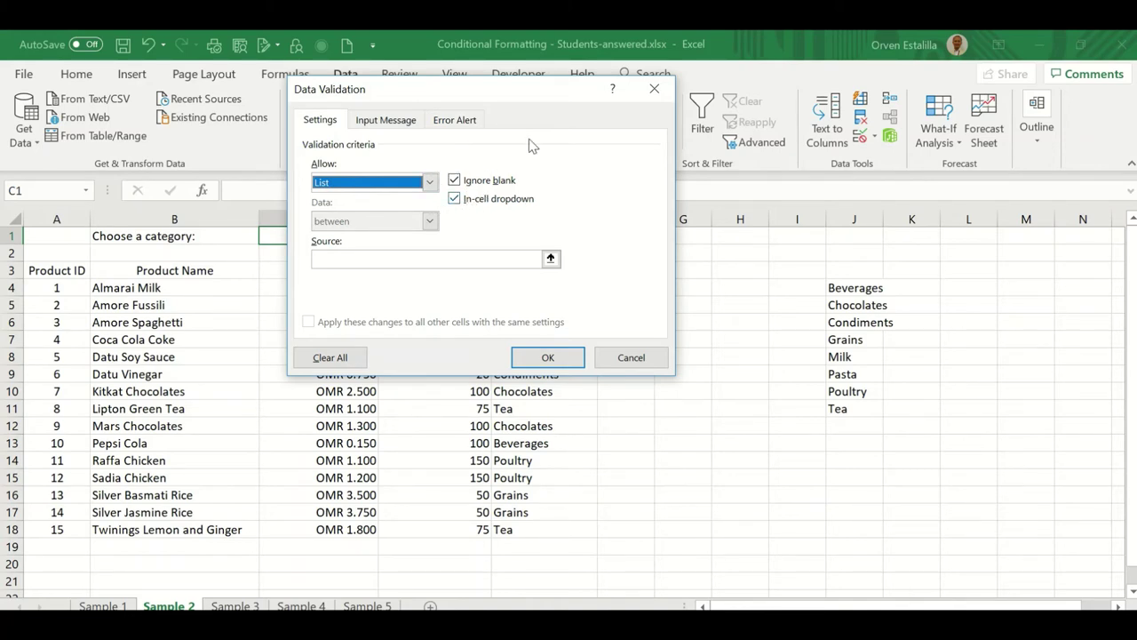
pyautogui.moveTo(528, 94); pyautogui.dragTo(660, 91)
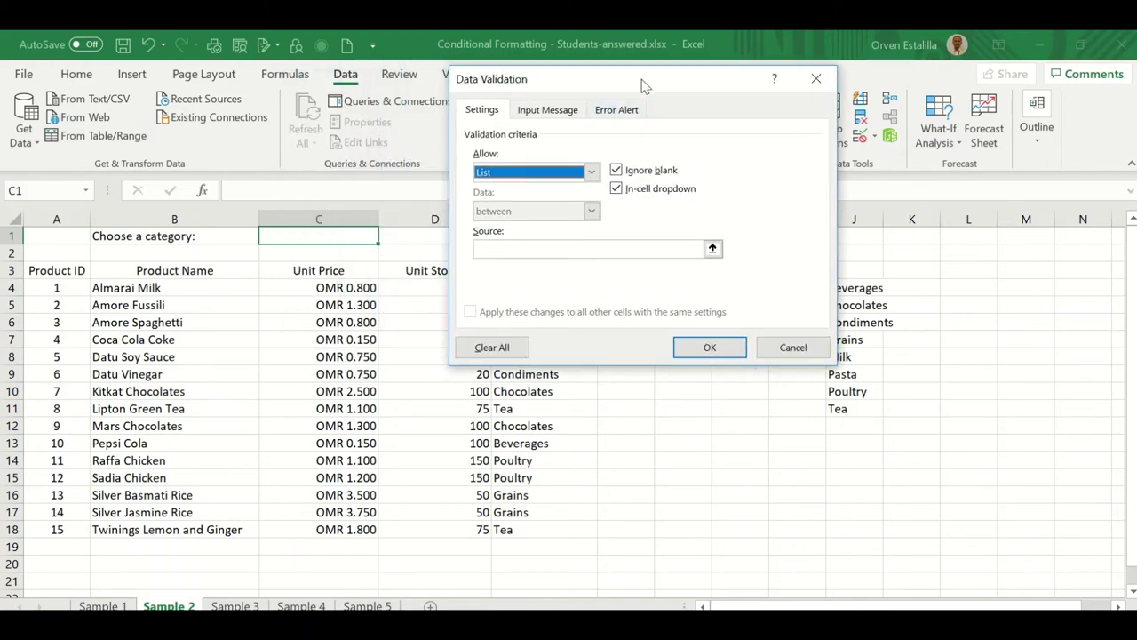
pyautogui.moveTo(642, 79); pyautogui.dragTo(550, 78)
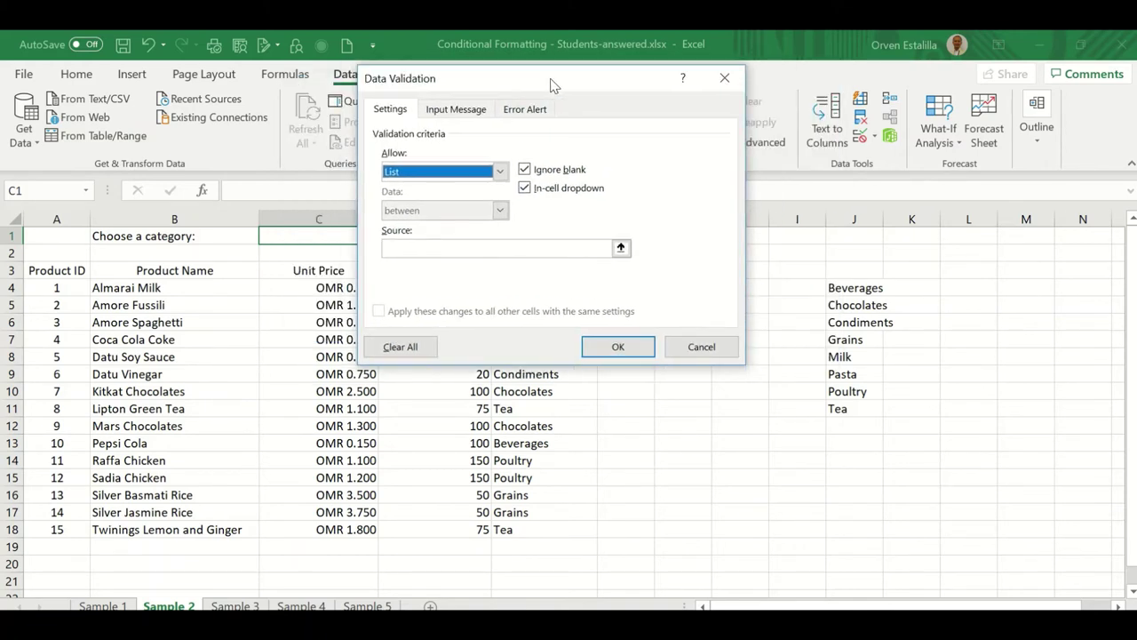
pyautogui.click(442, 248)
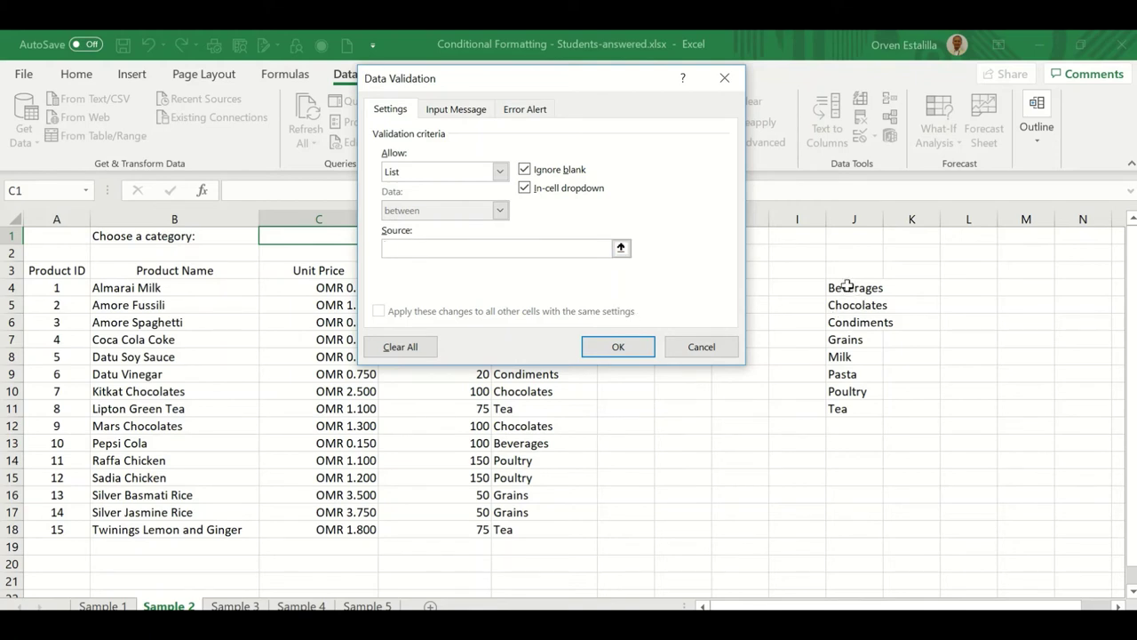
# - Set the list source to the categories in J4:J11 (=$J$4:$J$11) and confirm
pyautogui.moveTo(848, 285); pyautogui.dragTo(844, 351)
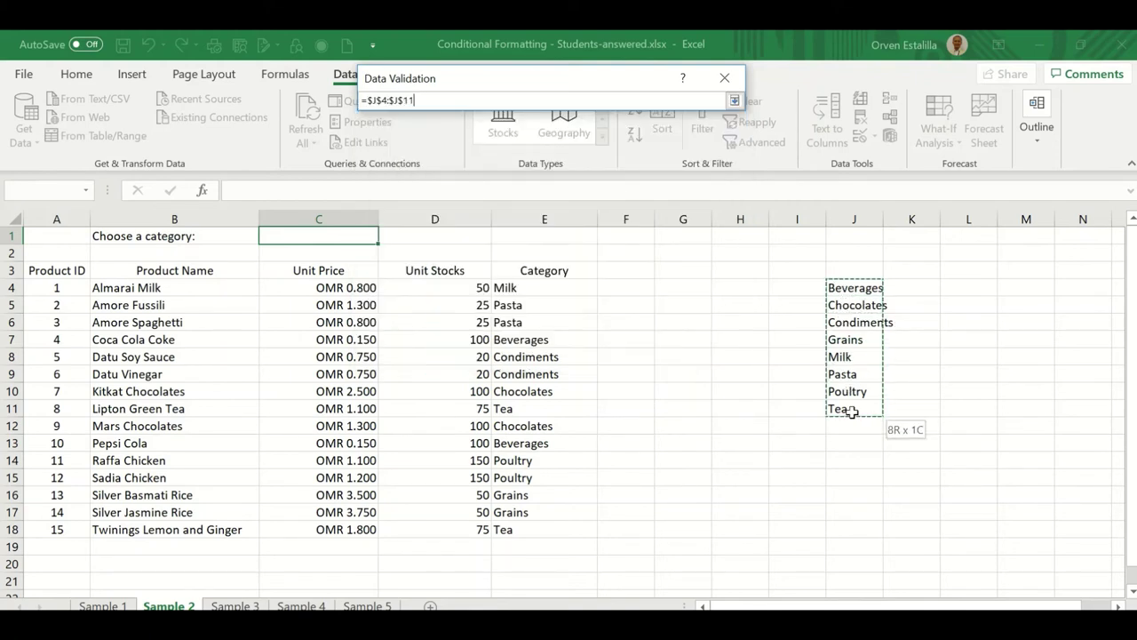
pyautogui.moveTo(852, 411); pyautogui.dragTo(851, 411)
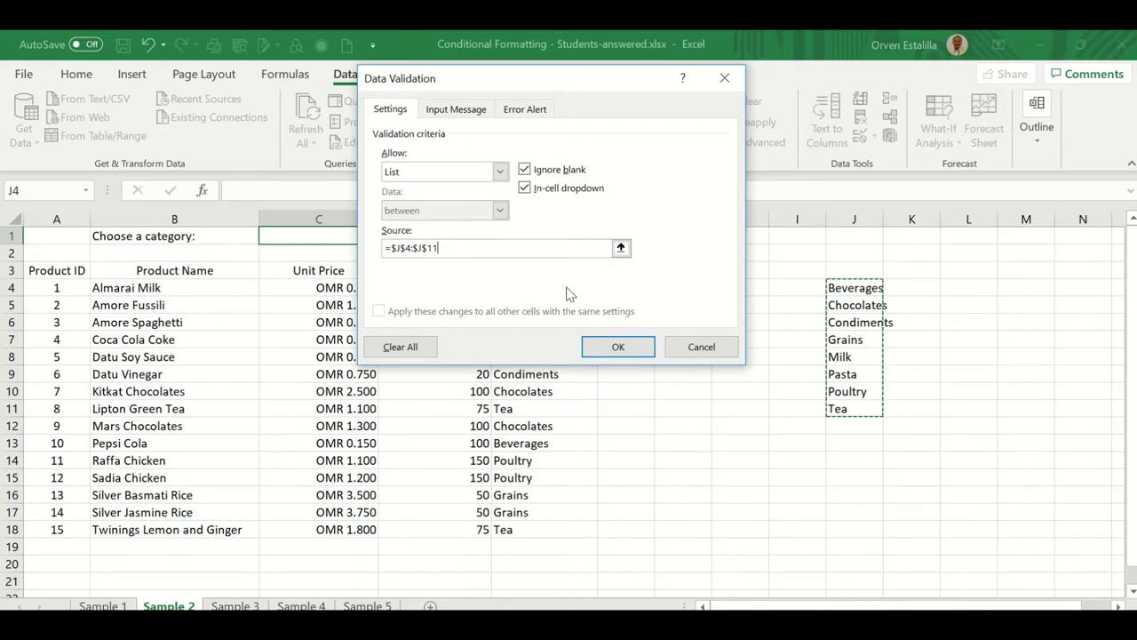
pyautogui.click(611, 351)
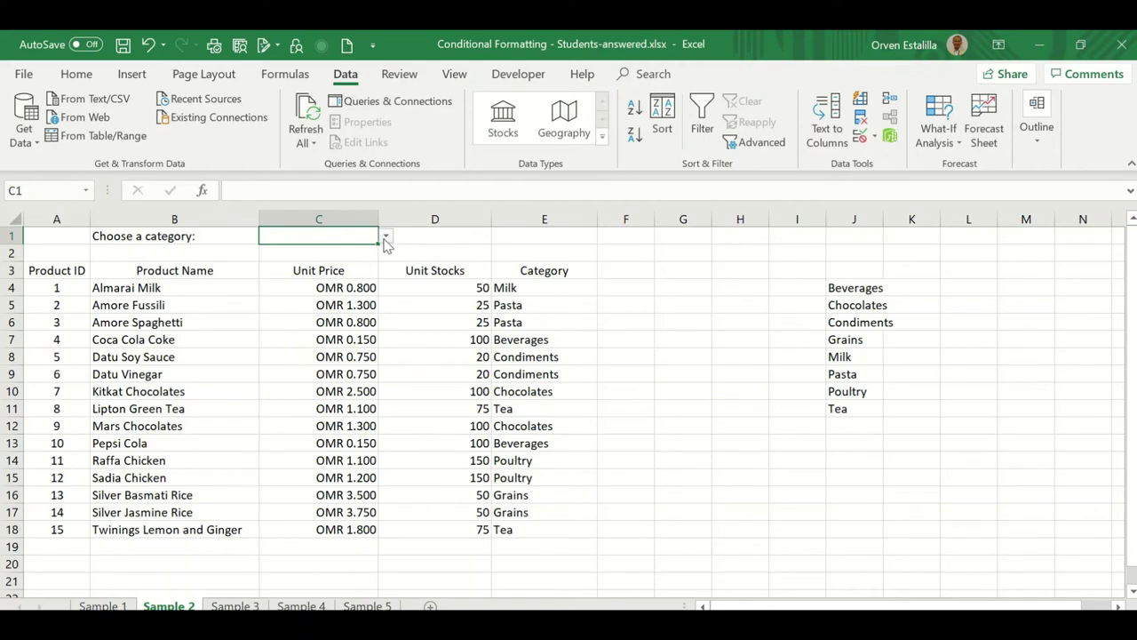
pyautogui.click(385, 237)
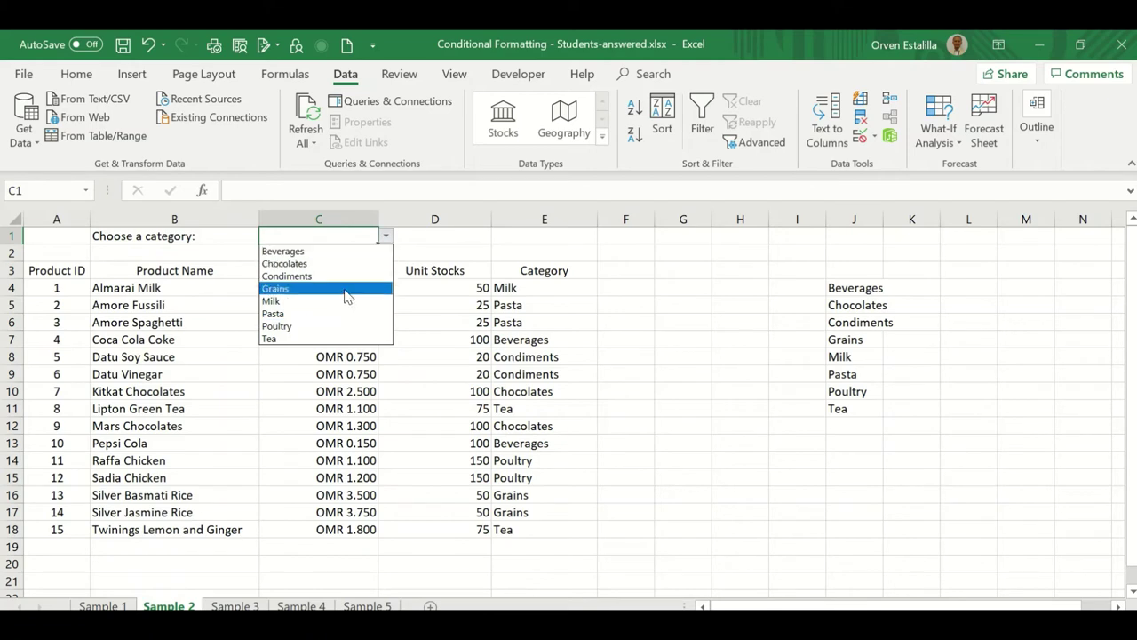
pyautogui.click(611, 247)
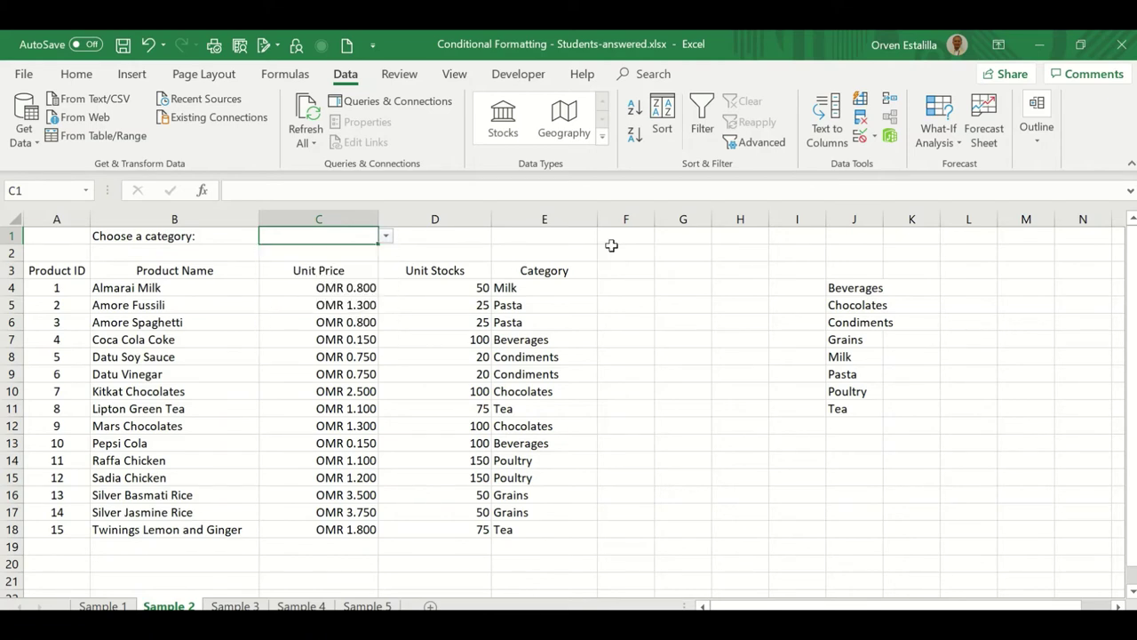
# - Select the product rows A4:E18 and start a new formula-based conditional formatting rule
pyautogui.click(52, 287)
pyautogui.moveTo(52, 287); pyautogui.dragTo(519, 527)
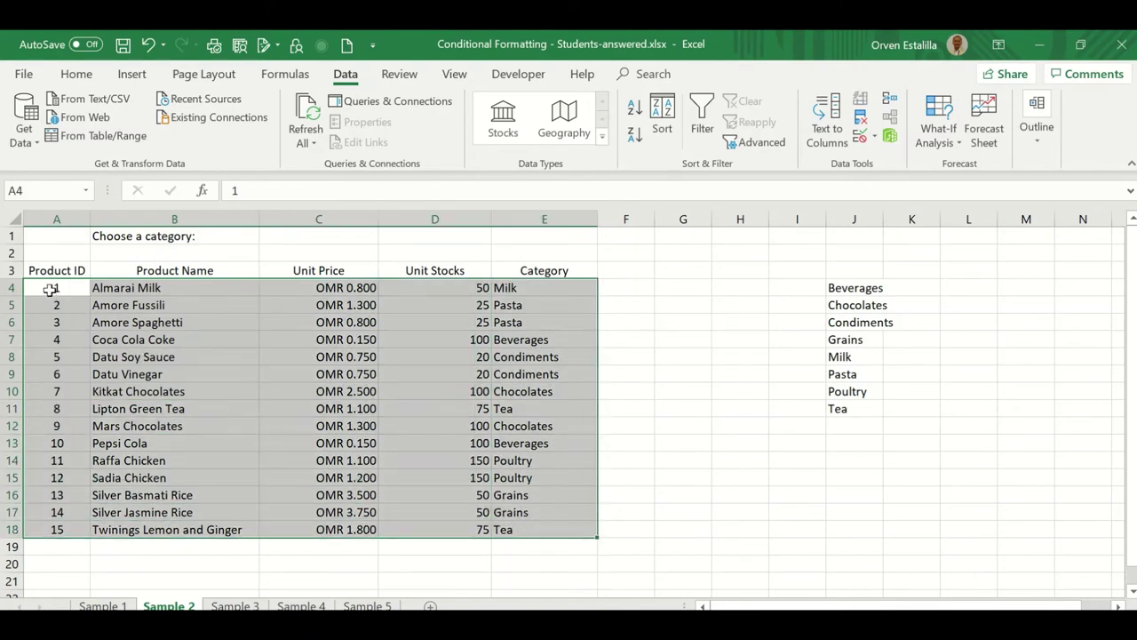
pyautogui.moveTo(551, 500)
pyautogui.click(76, 73)
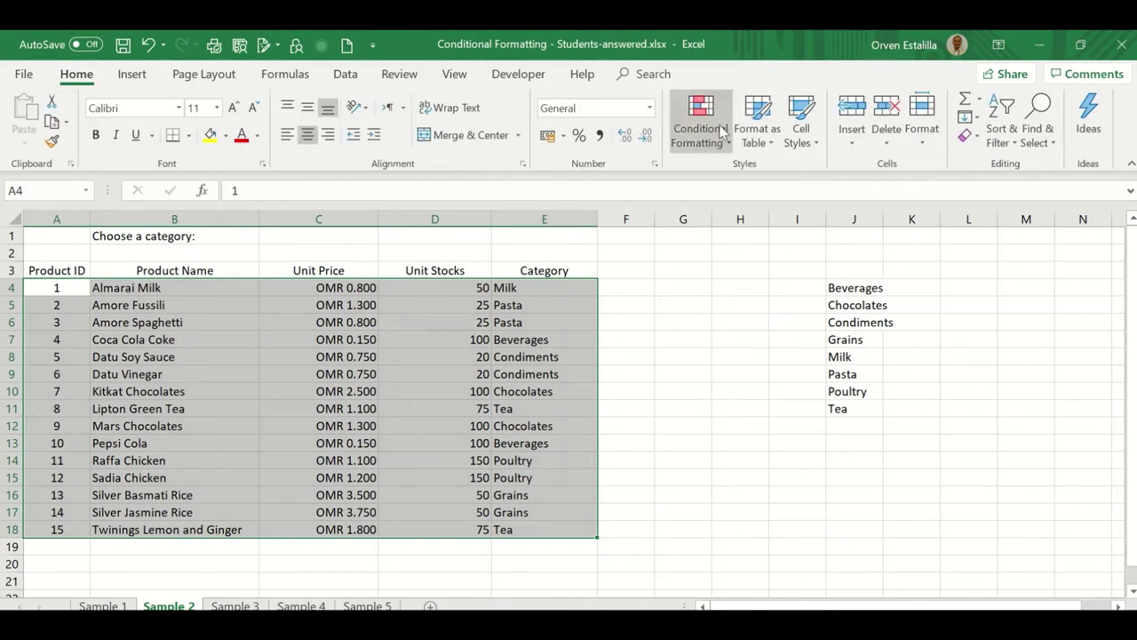
pyautogui.click(713, 133)
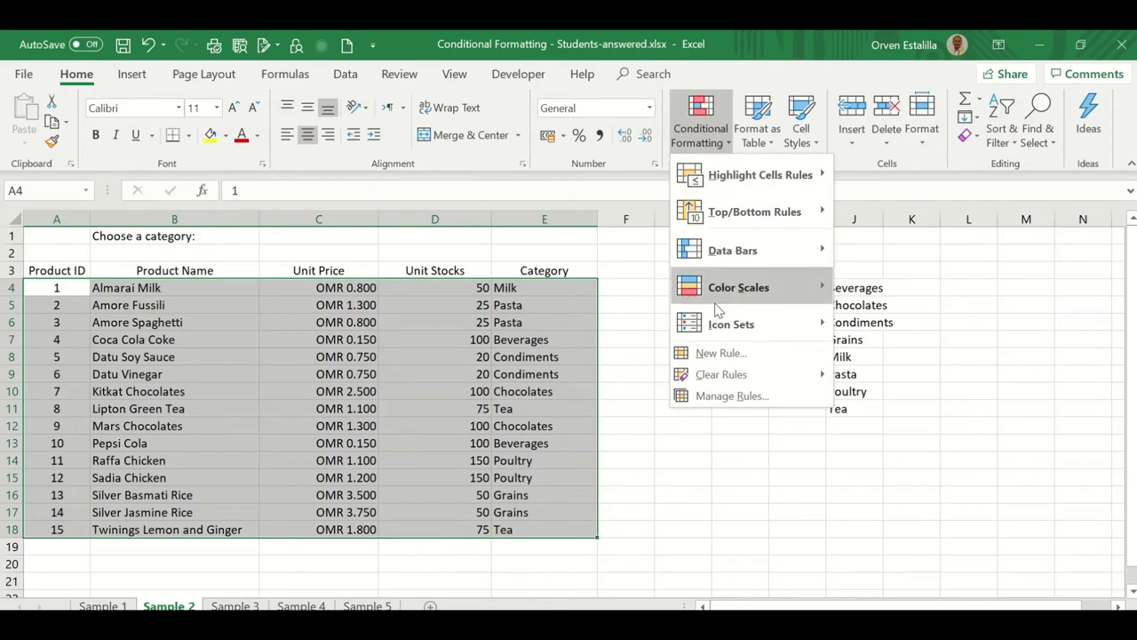
pyautogui.click(719, 353)
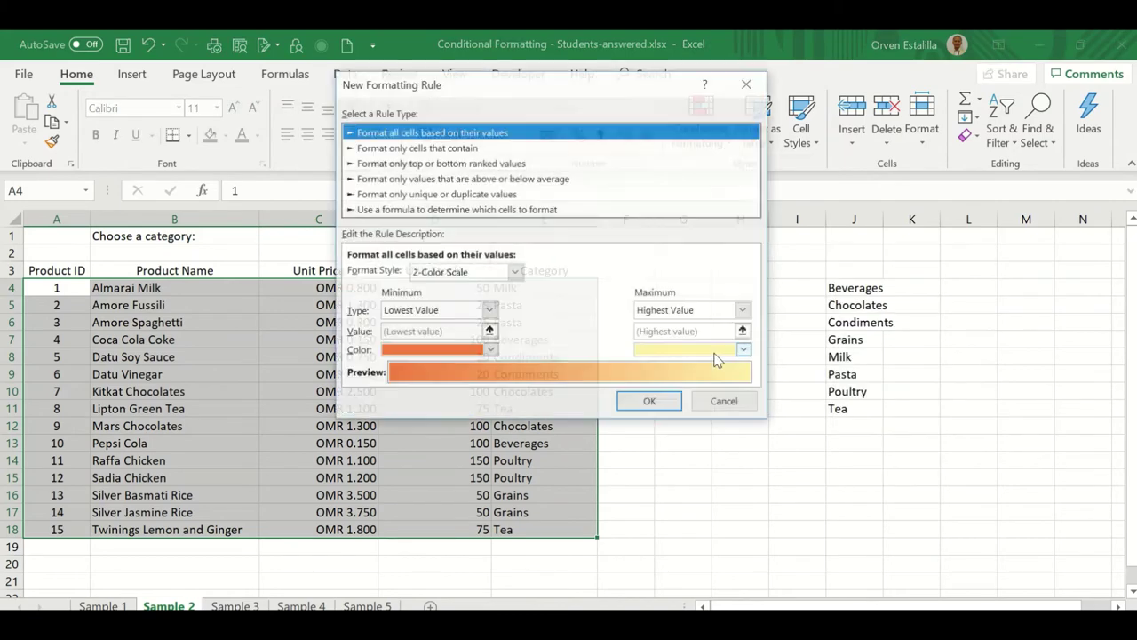
pyautogui.click(513, 209)
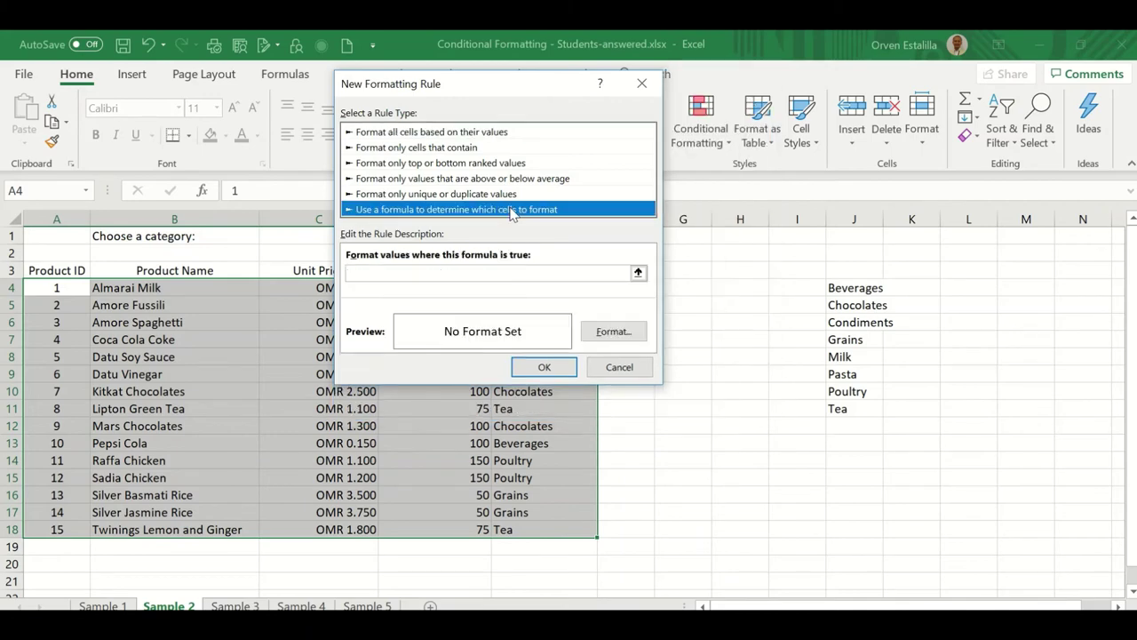
# - Give the rule a yellow fill format, ready for its formula
pyautogui.click(613, 332)
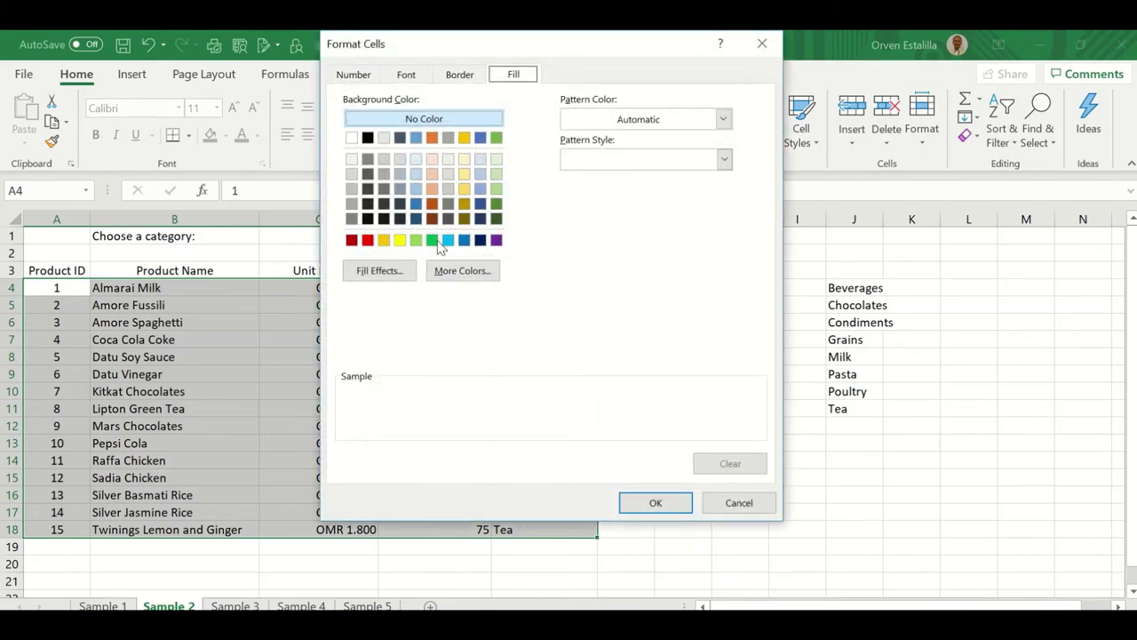
pyautogui.click(400, 240)
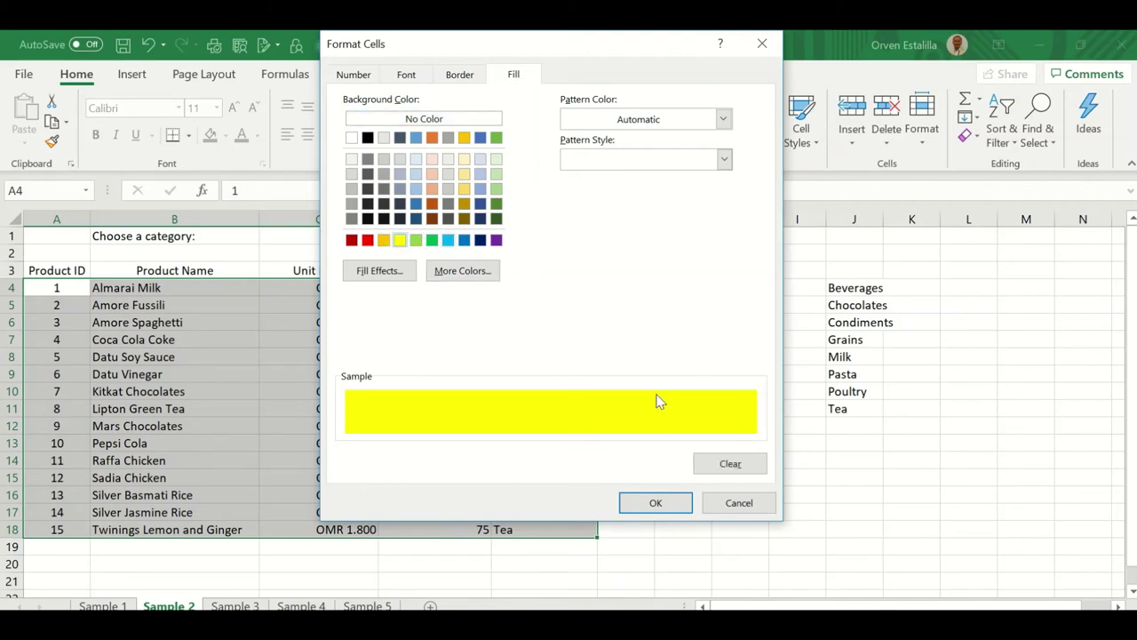
pyautogui.click(667, 504)
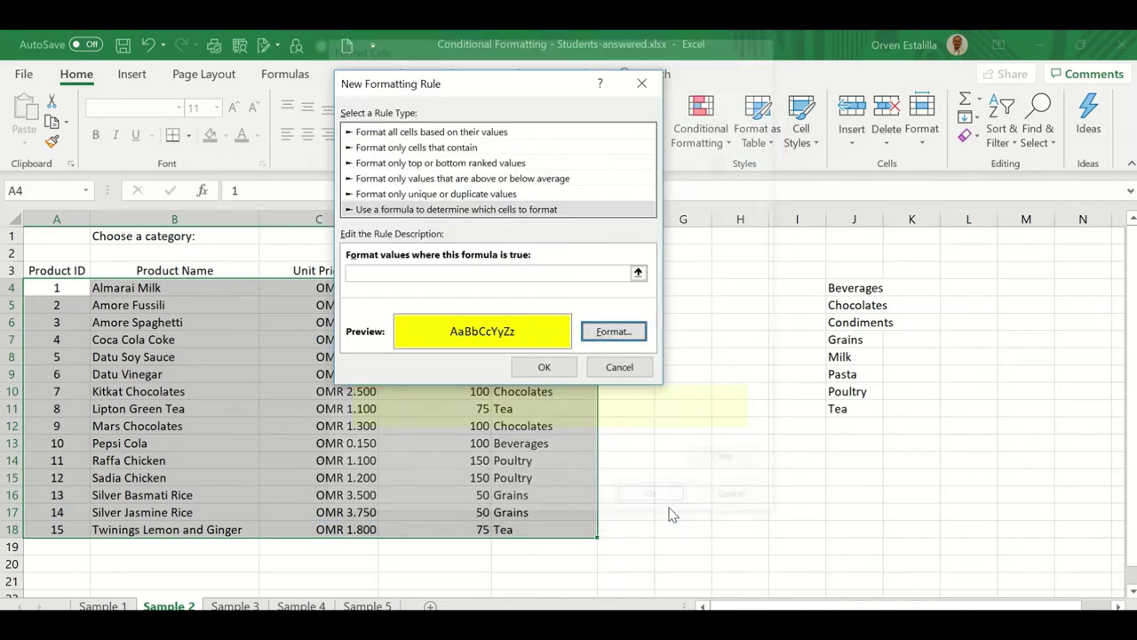
pyautogui.click(435, 272)
# - Enter the rule formula =$E$4=$C$1, matching each row's Category to the C1 choice
pyautogui.write('=')
pyautogui.moveTo(464, 94); pyautogui.dragTo(817, 101)
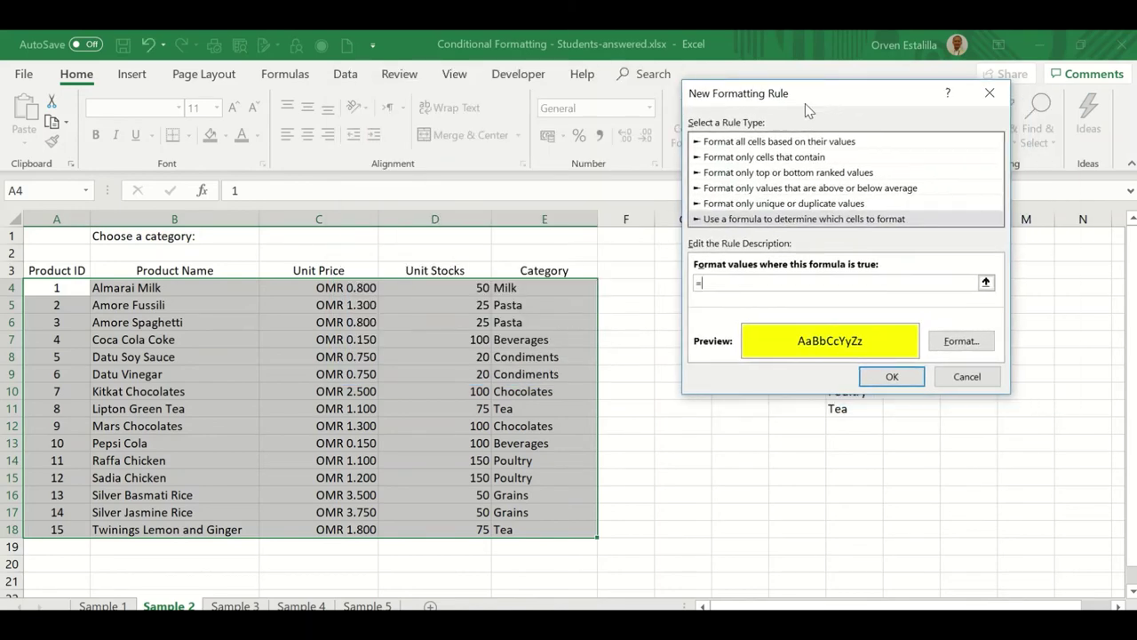
pyautogui.click(547, 290)
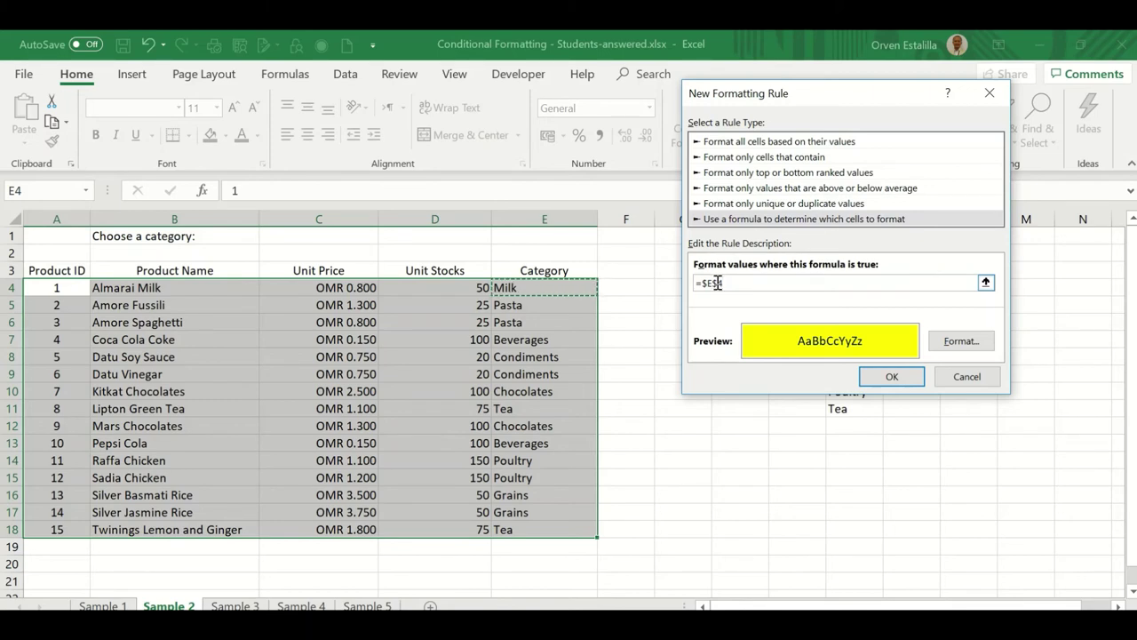
pyautogui.write('=')
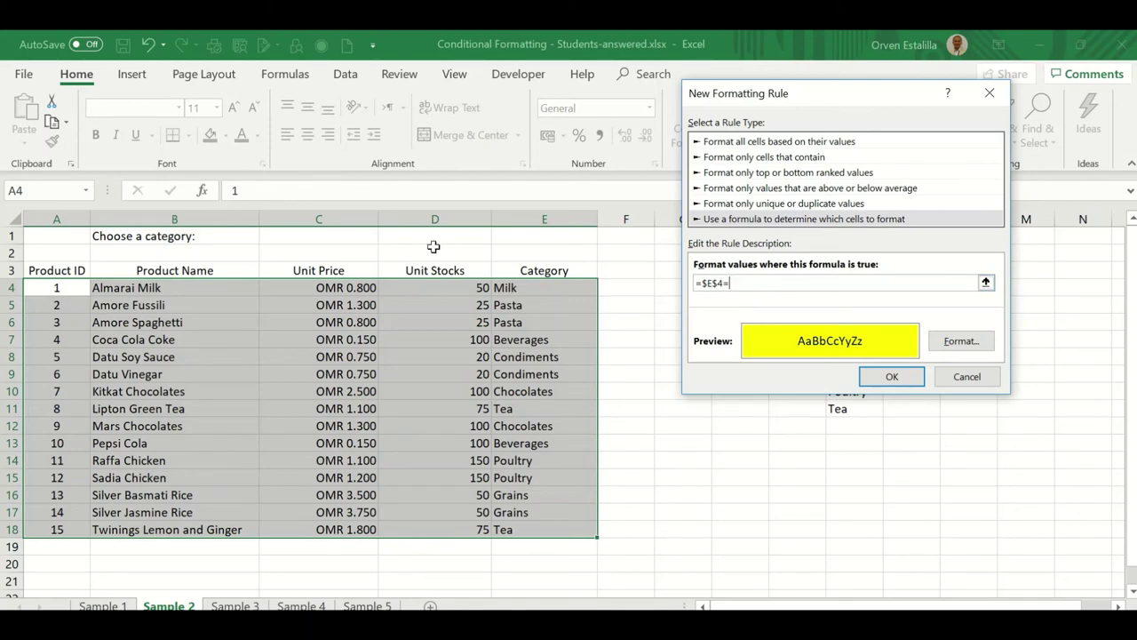
pyautogui.click(335, 234)
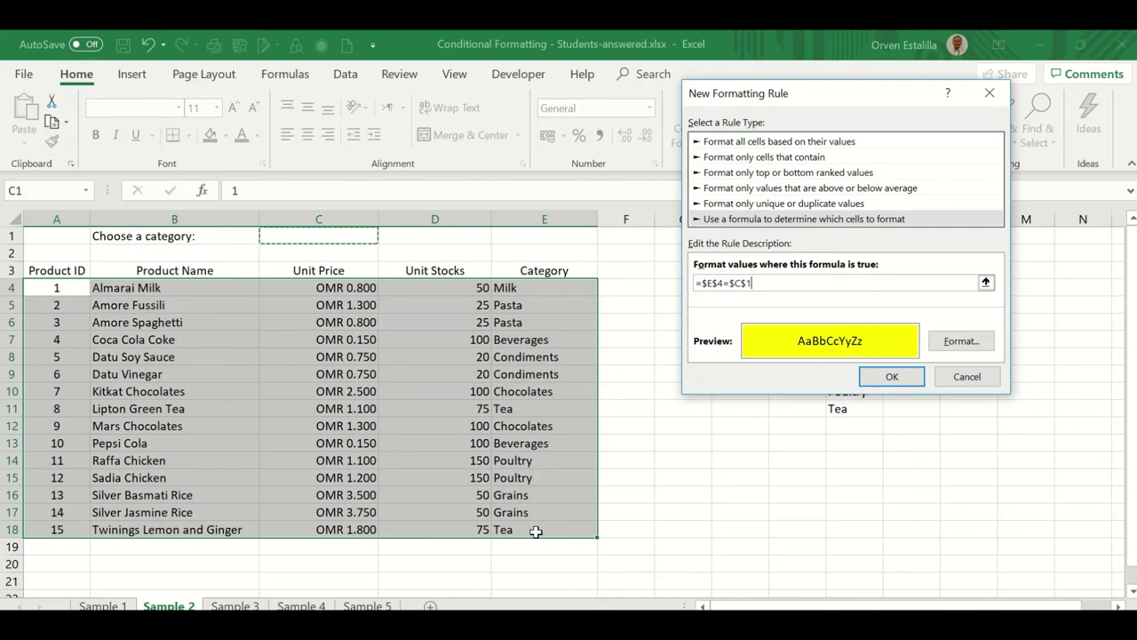
# - Remove the $ before row 4 so the rule formula reads =$E4=$C$1
pyautogui.click(716, 283)
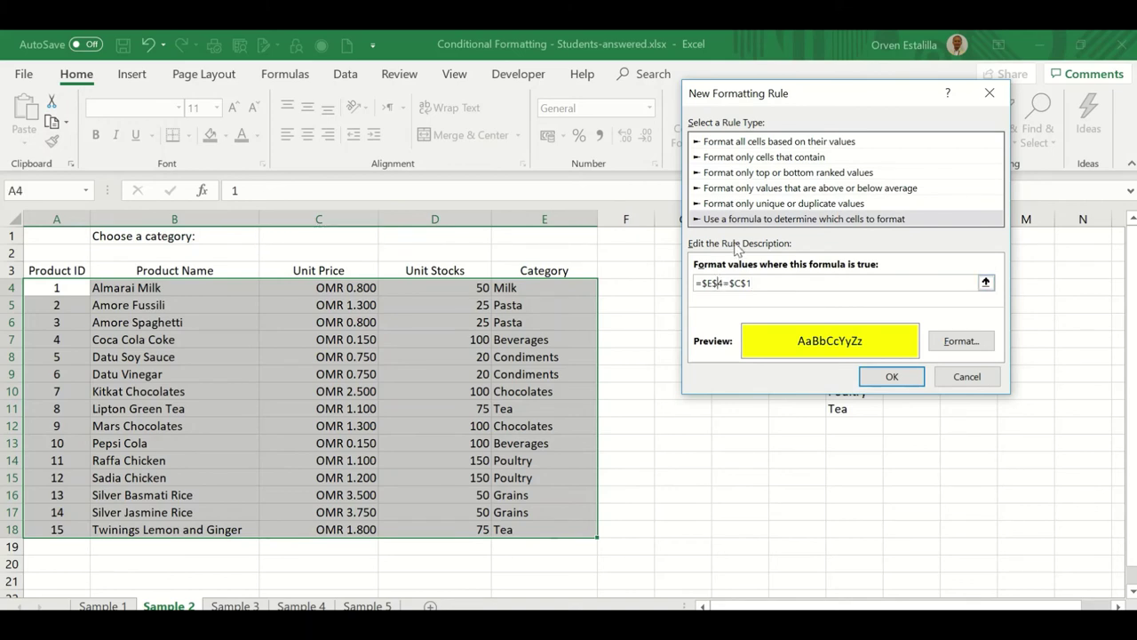
pyautogui.click(718, 283)
pyautogui.press('BackSpace')
pyautogui.moveTo(722, 282)
pyautogui.mouseDown()
pyautogui.moveTo(748, 283)
pyautogui.moveTo(723, 283)
pyautogui.mouseUp()
pyautogui.click(745, 282)
# - Confirm the yellow rule, then test it by picking Beverages and then Chocolates in C1
pyautogui.click(890, 378)
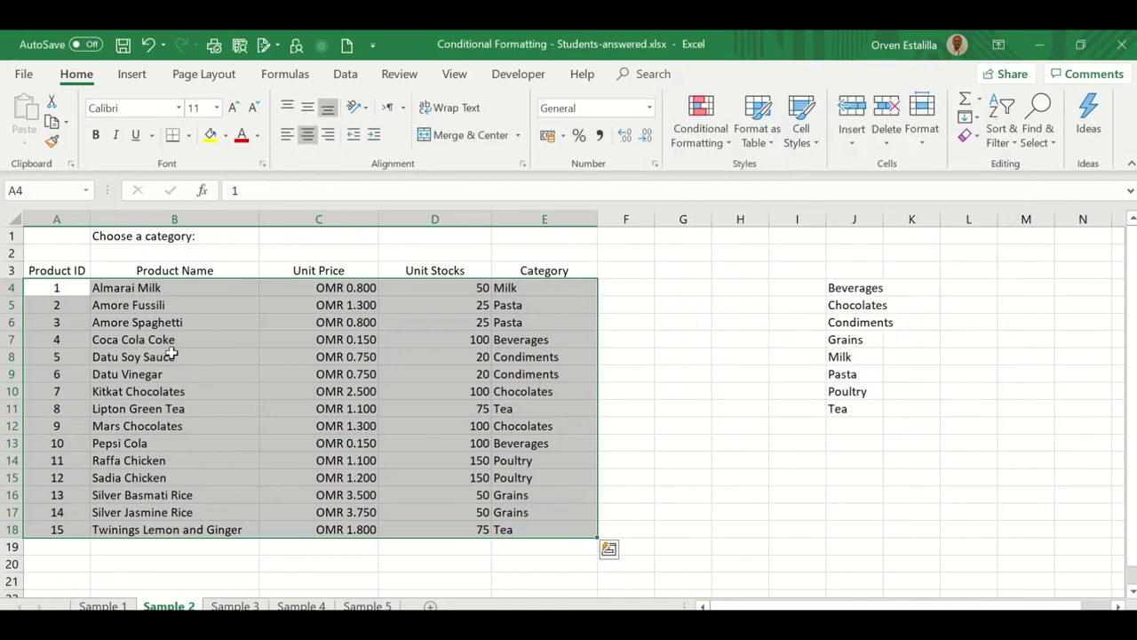
pyautogui.click(699, 308)
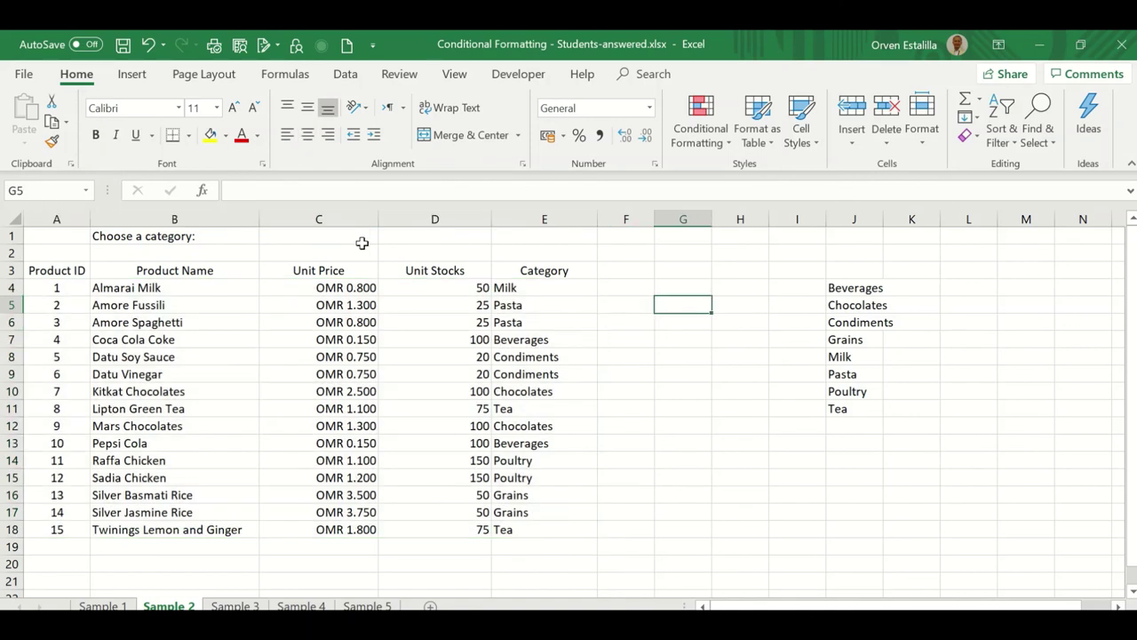
pyautogui.click(319, 234)
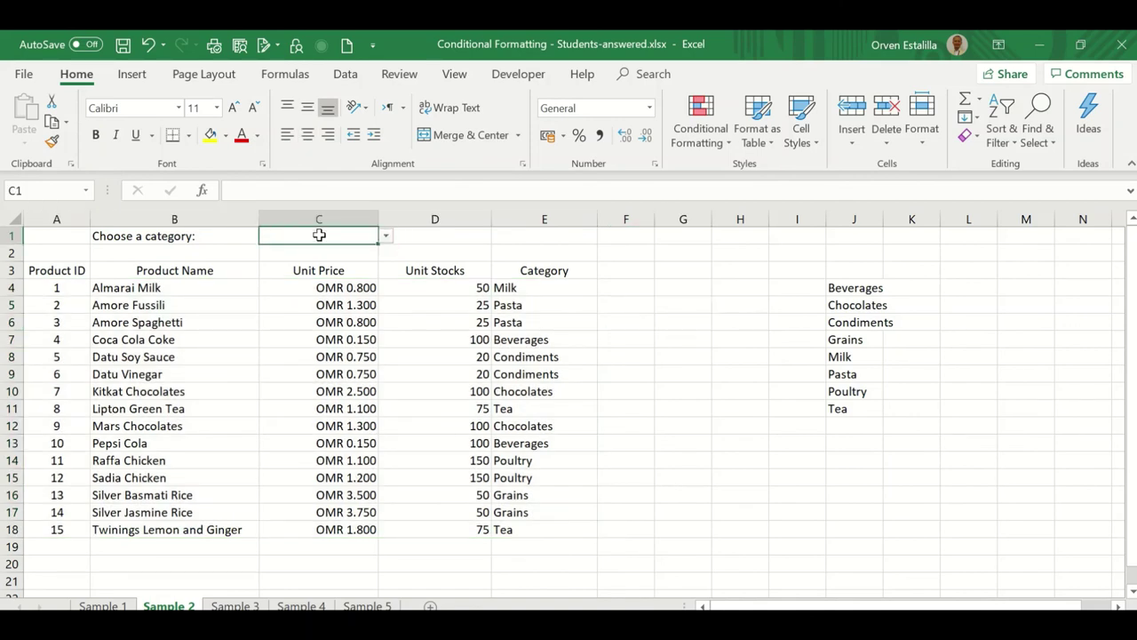
pyautogui.click(387, 237)
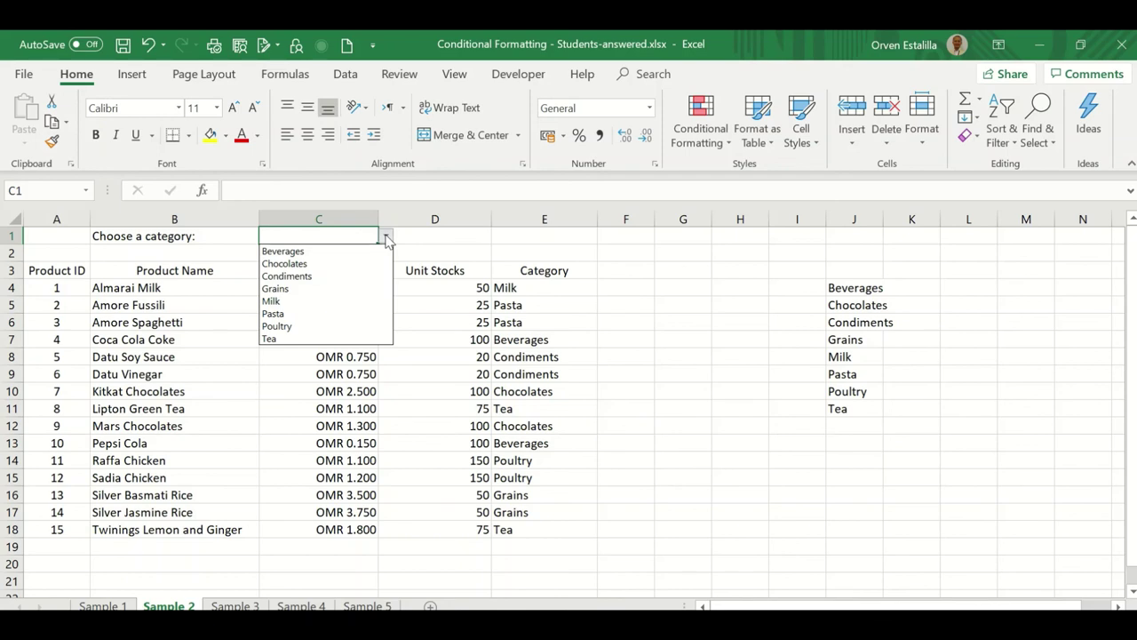
pyautogui.click(378, 252)
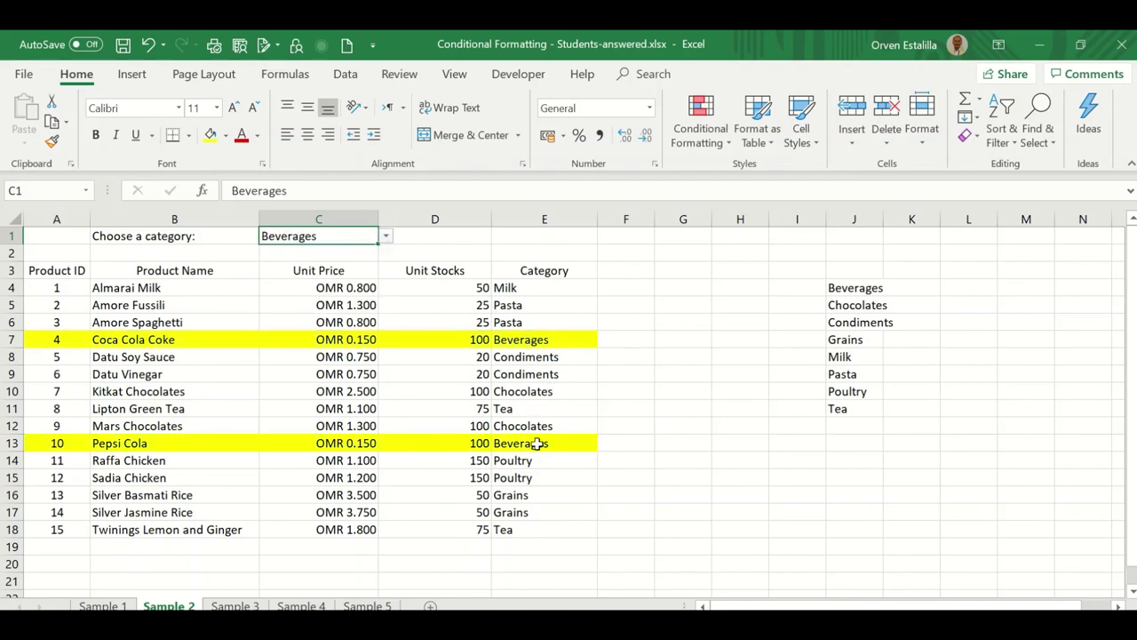
pyautogui.click(387, 236)
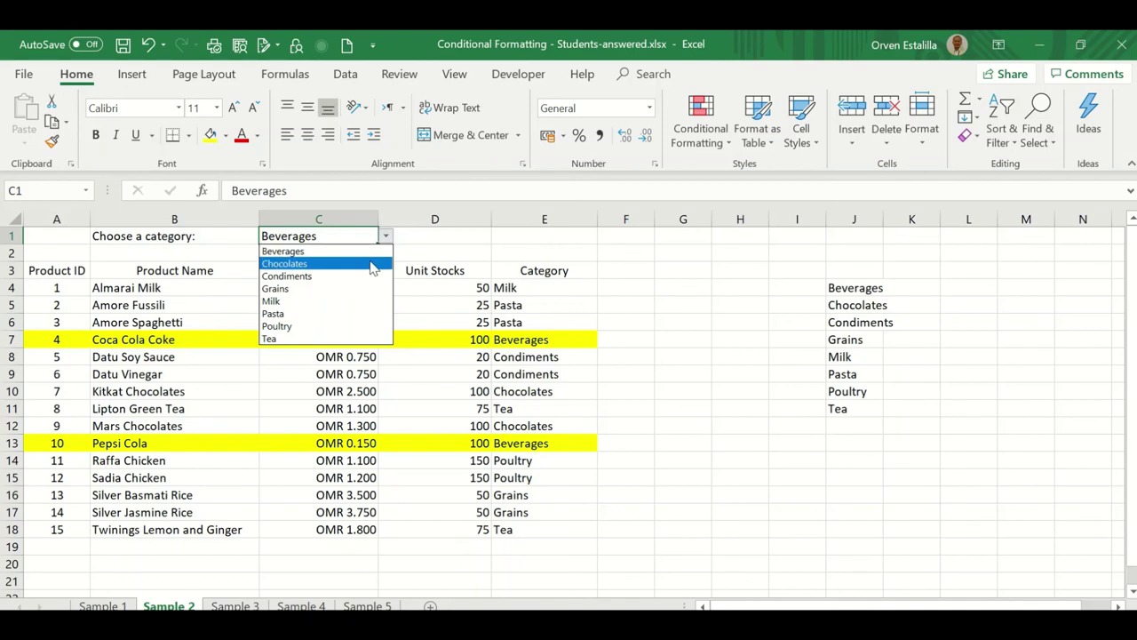
pyautogui.click(373, 264)
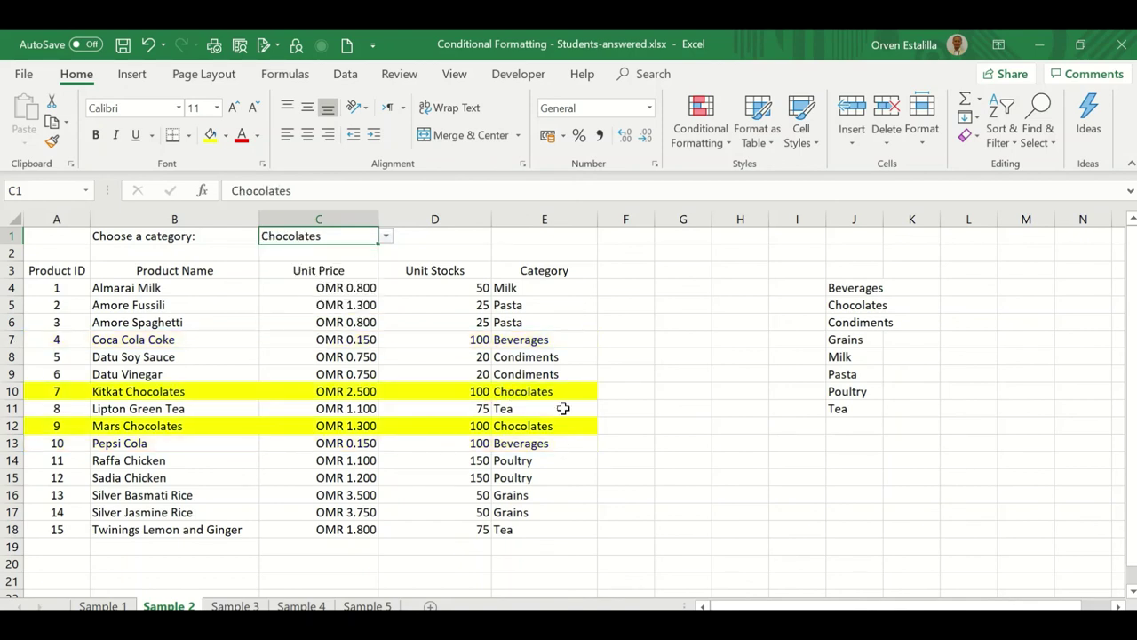